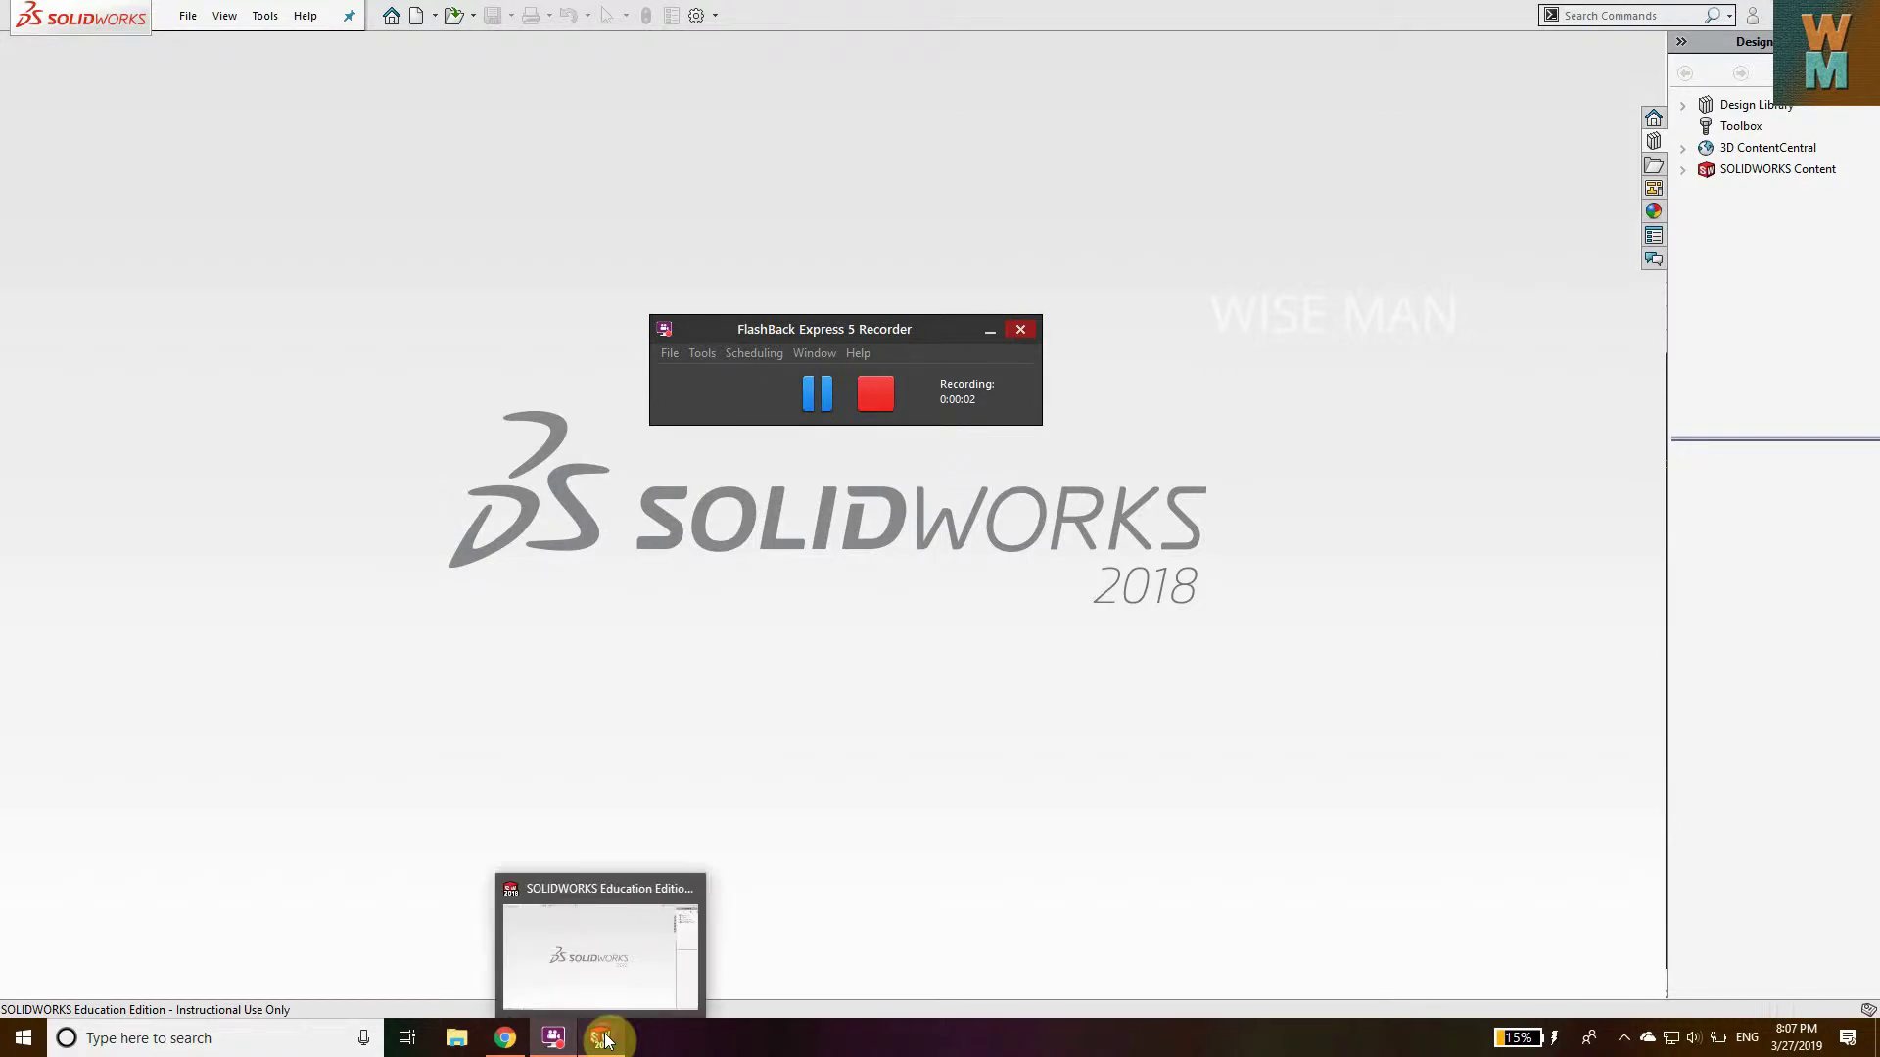
# - Create a new drawing from the drawing template
pyautogui.click(602, 1035)
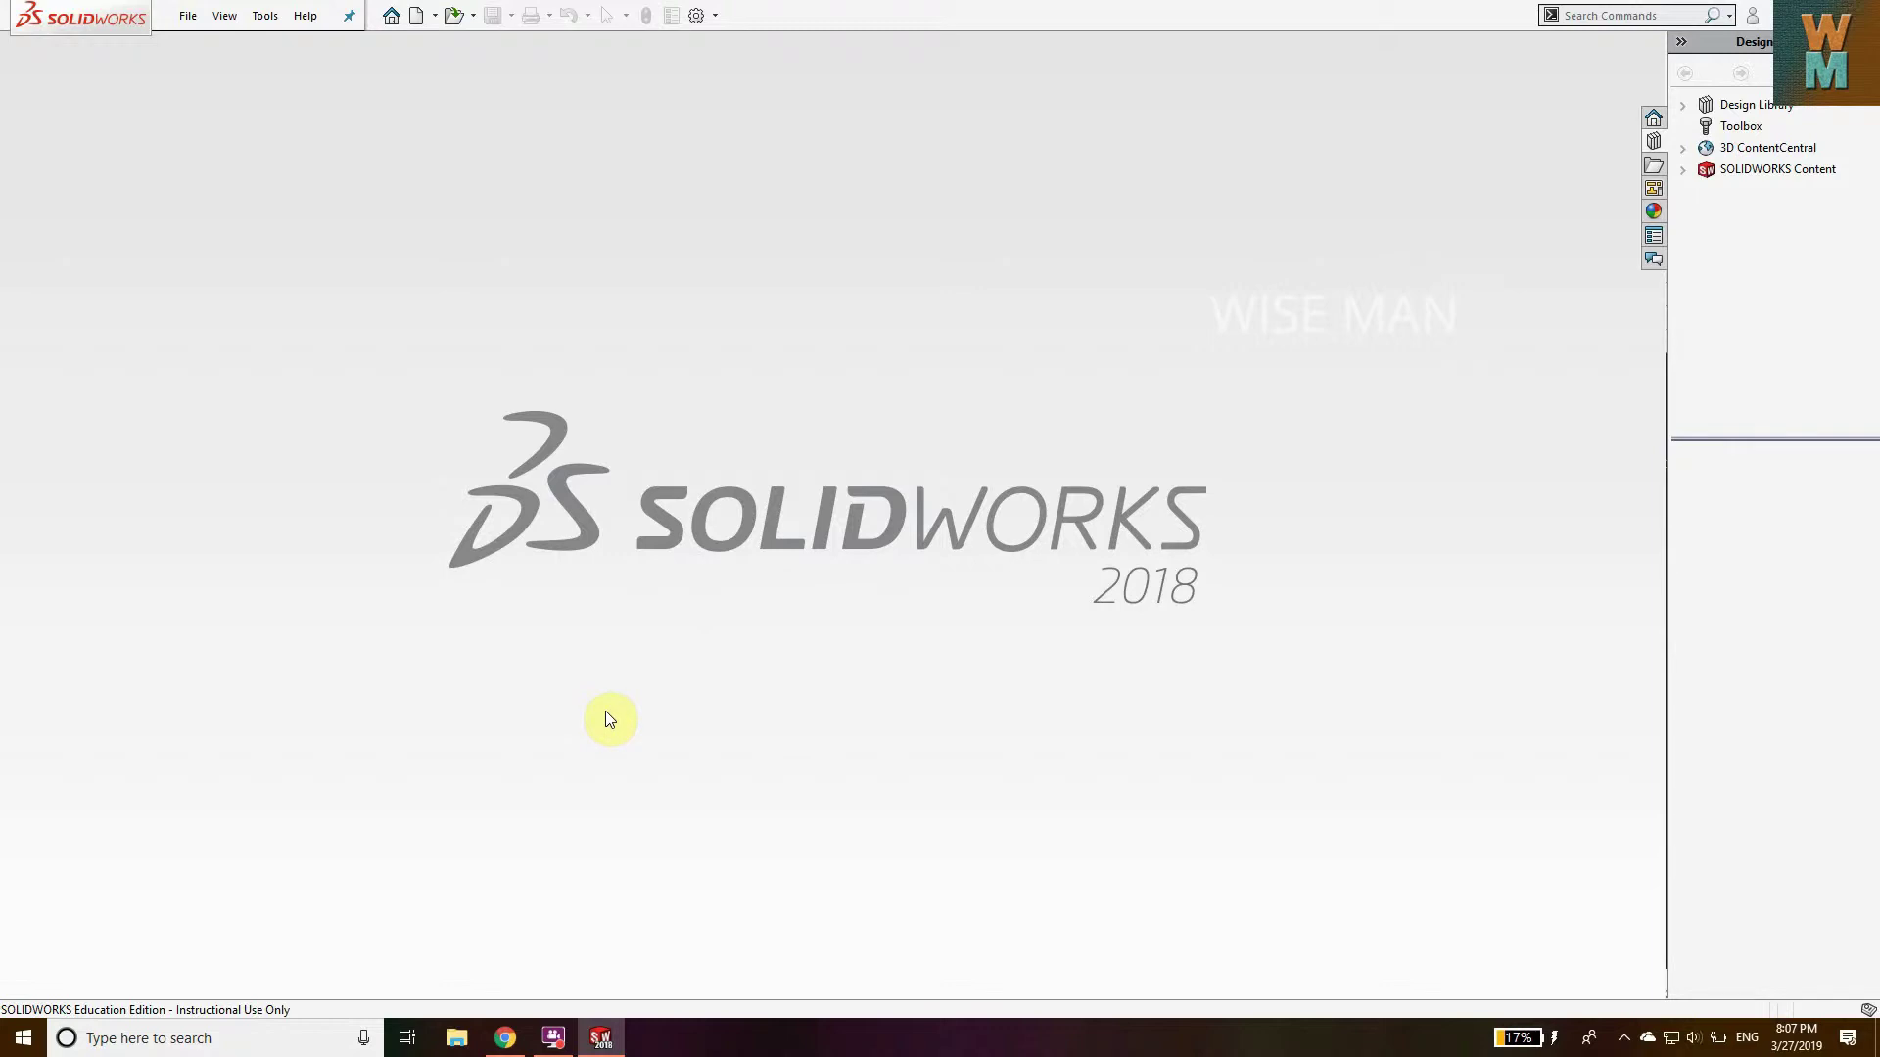
pyautogui.click(186, 15)
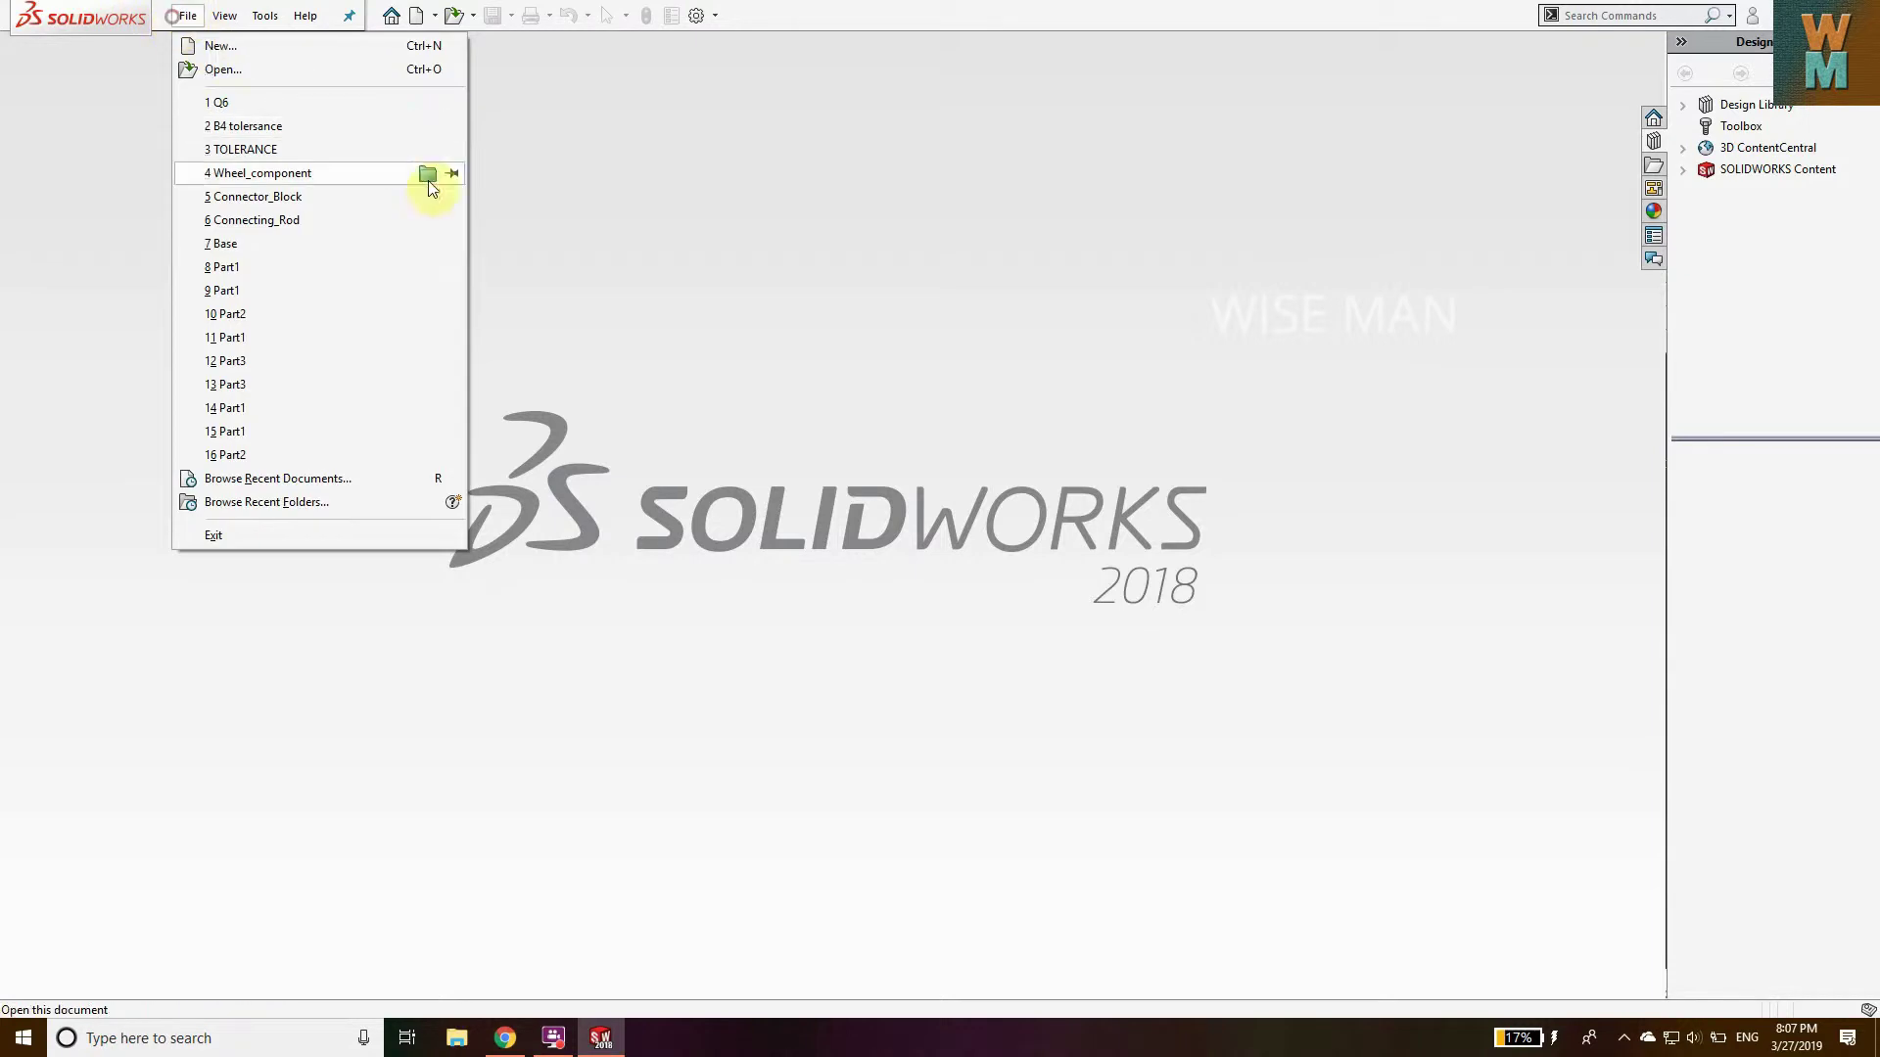
pyautogui.click(241, 53)
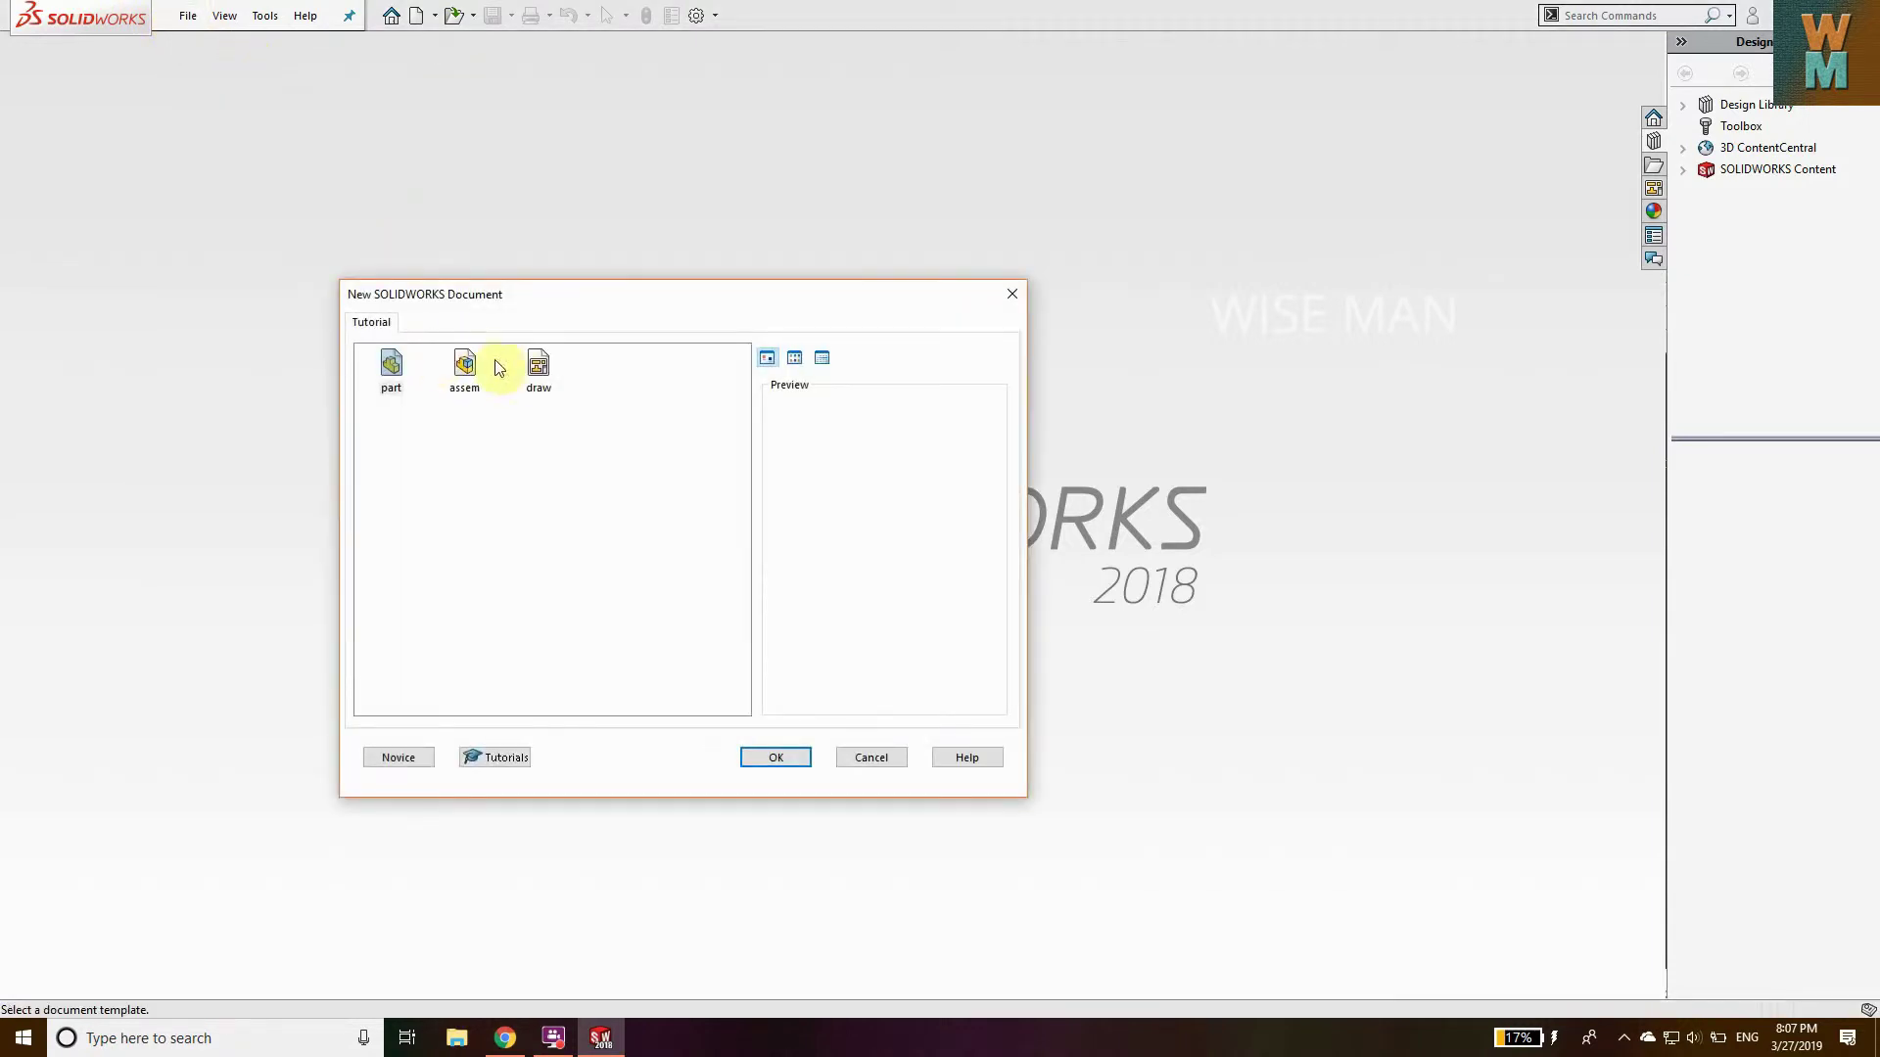
pyautogui.click(529, 382)
pyautogui.click(776, 758)
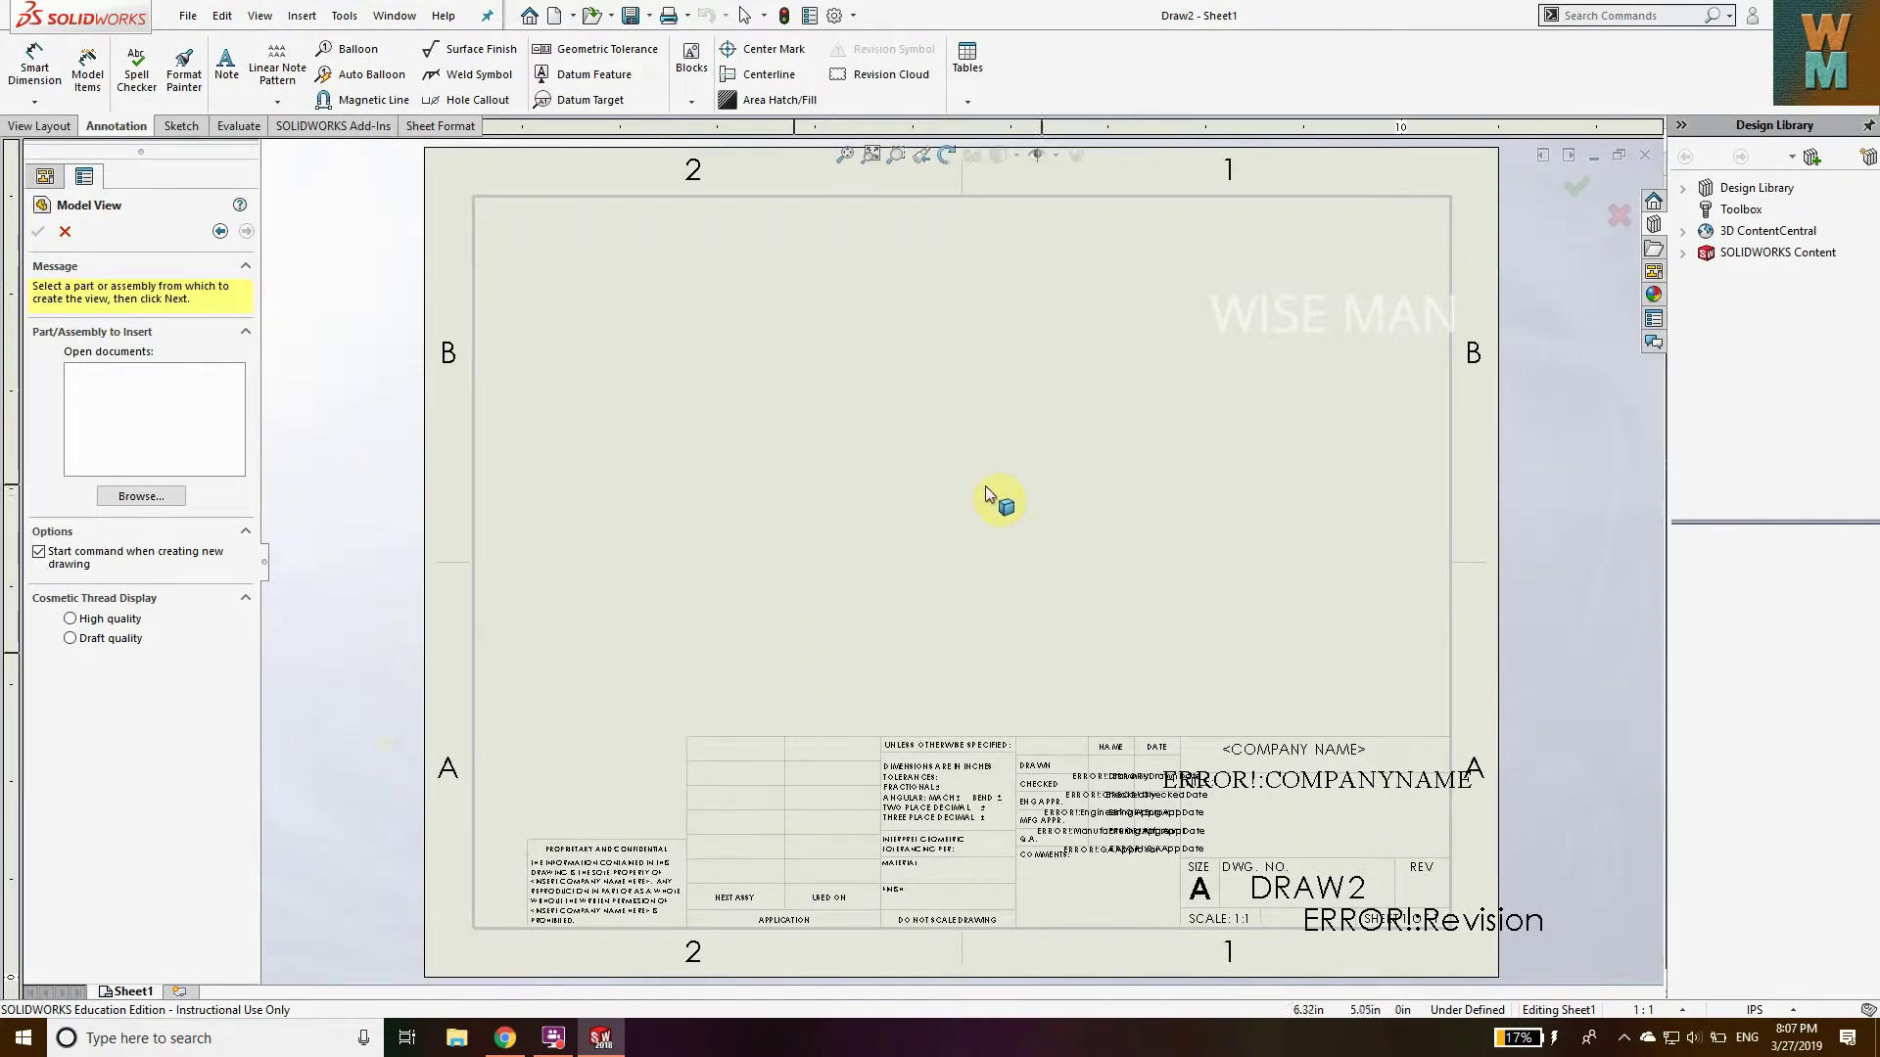
# - Load Part 2 as the model for the drawing view
pyautogui.click(138, 495)
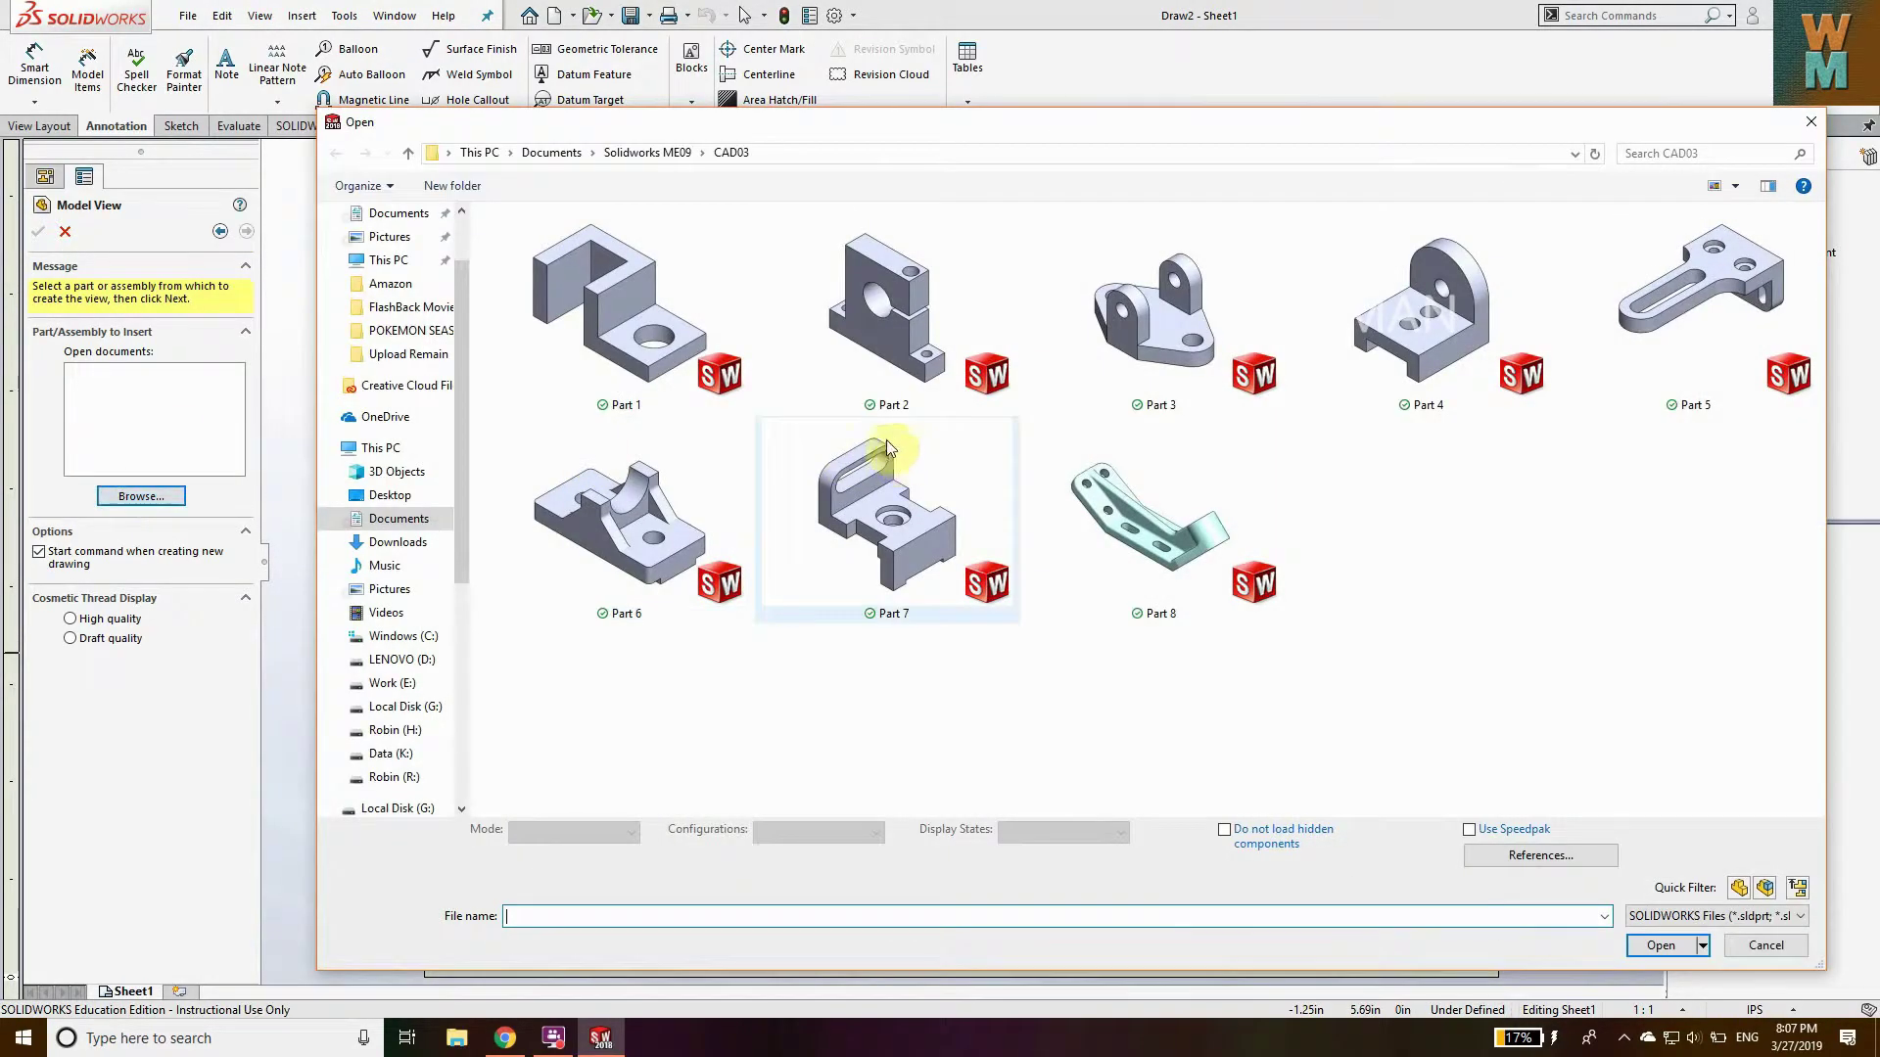
pyautogui.click(876, 313)
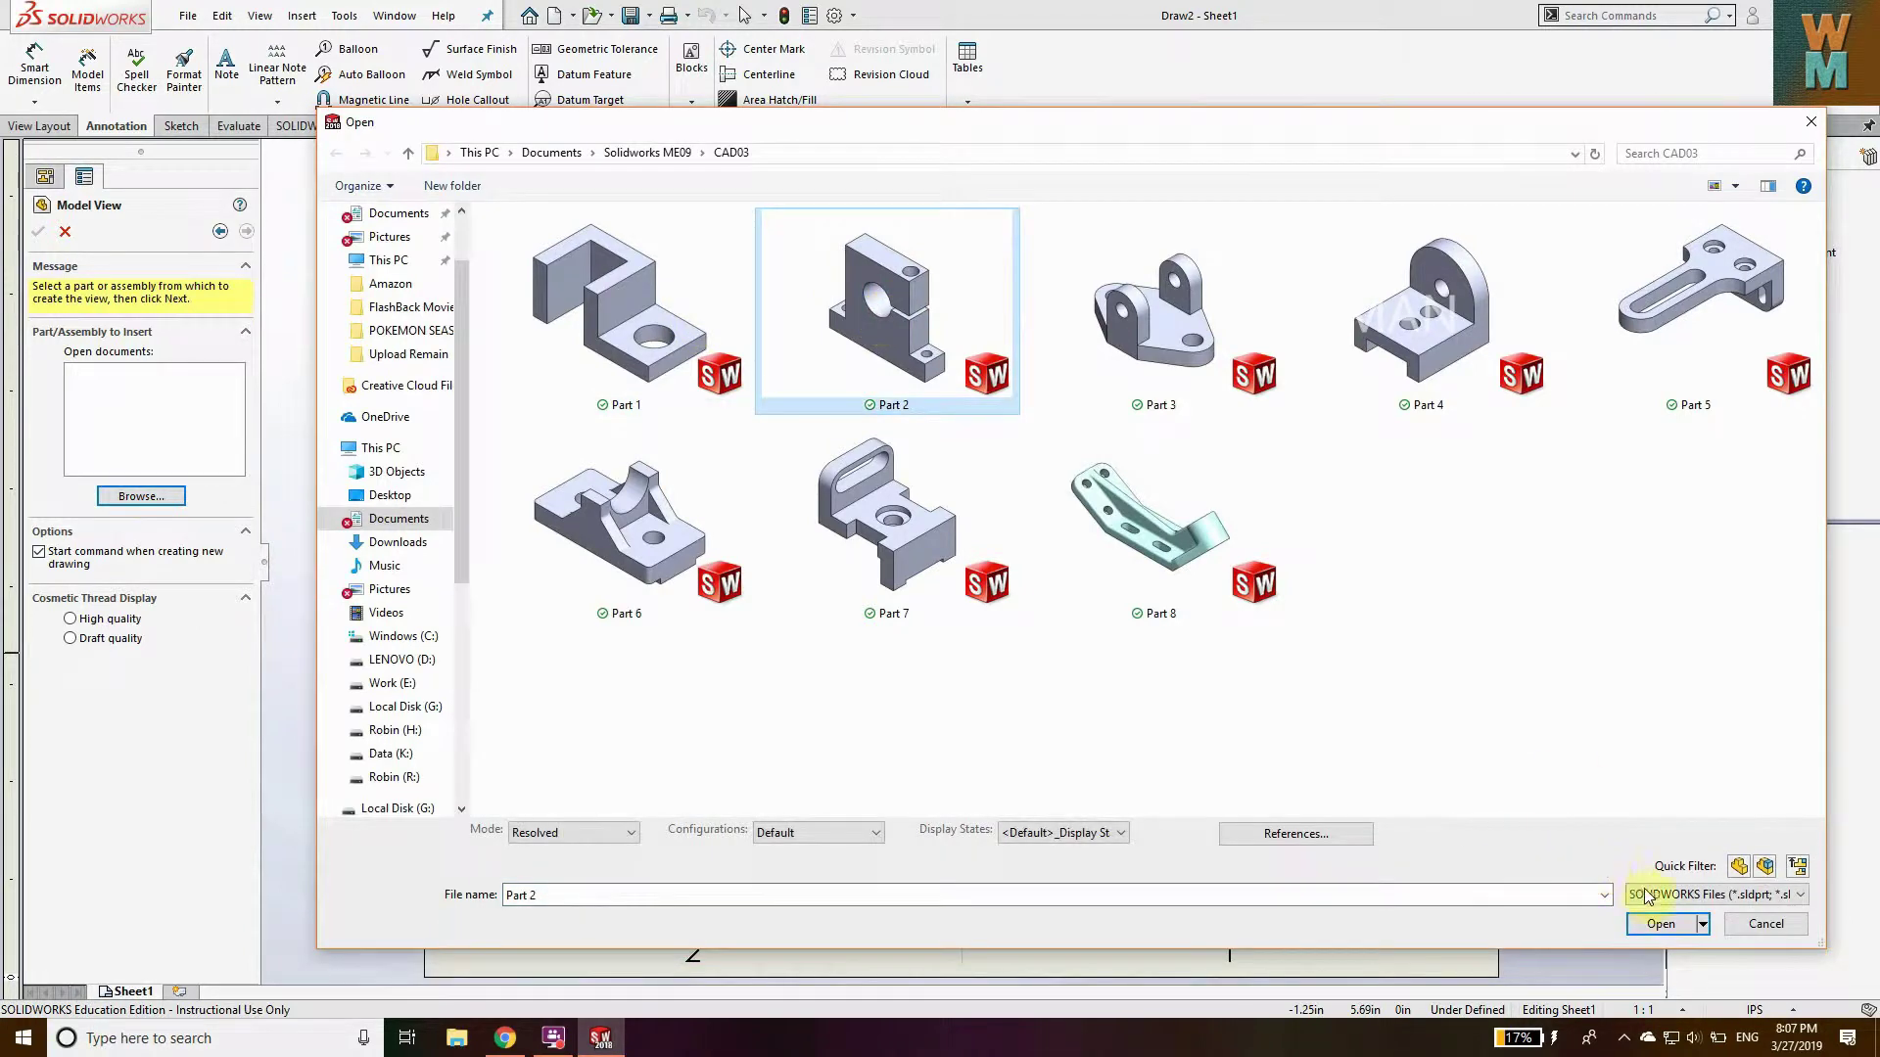
pyautogui.click(1668, 924)
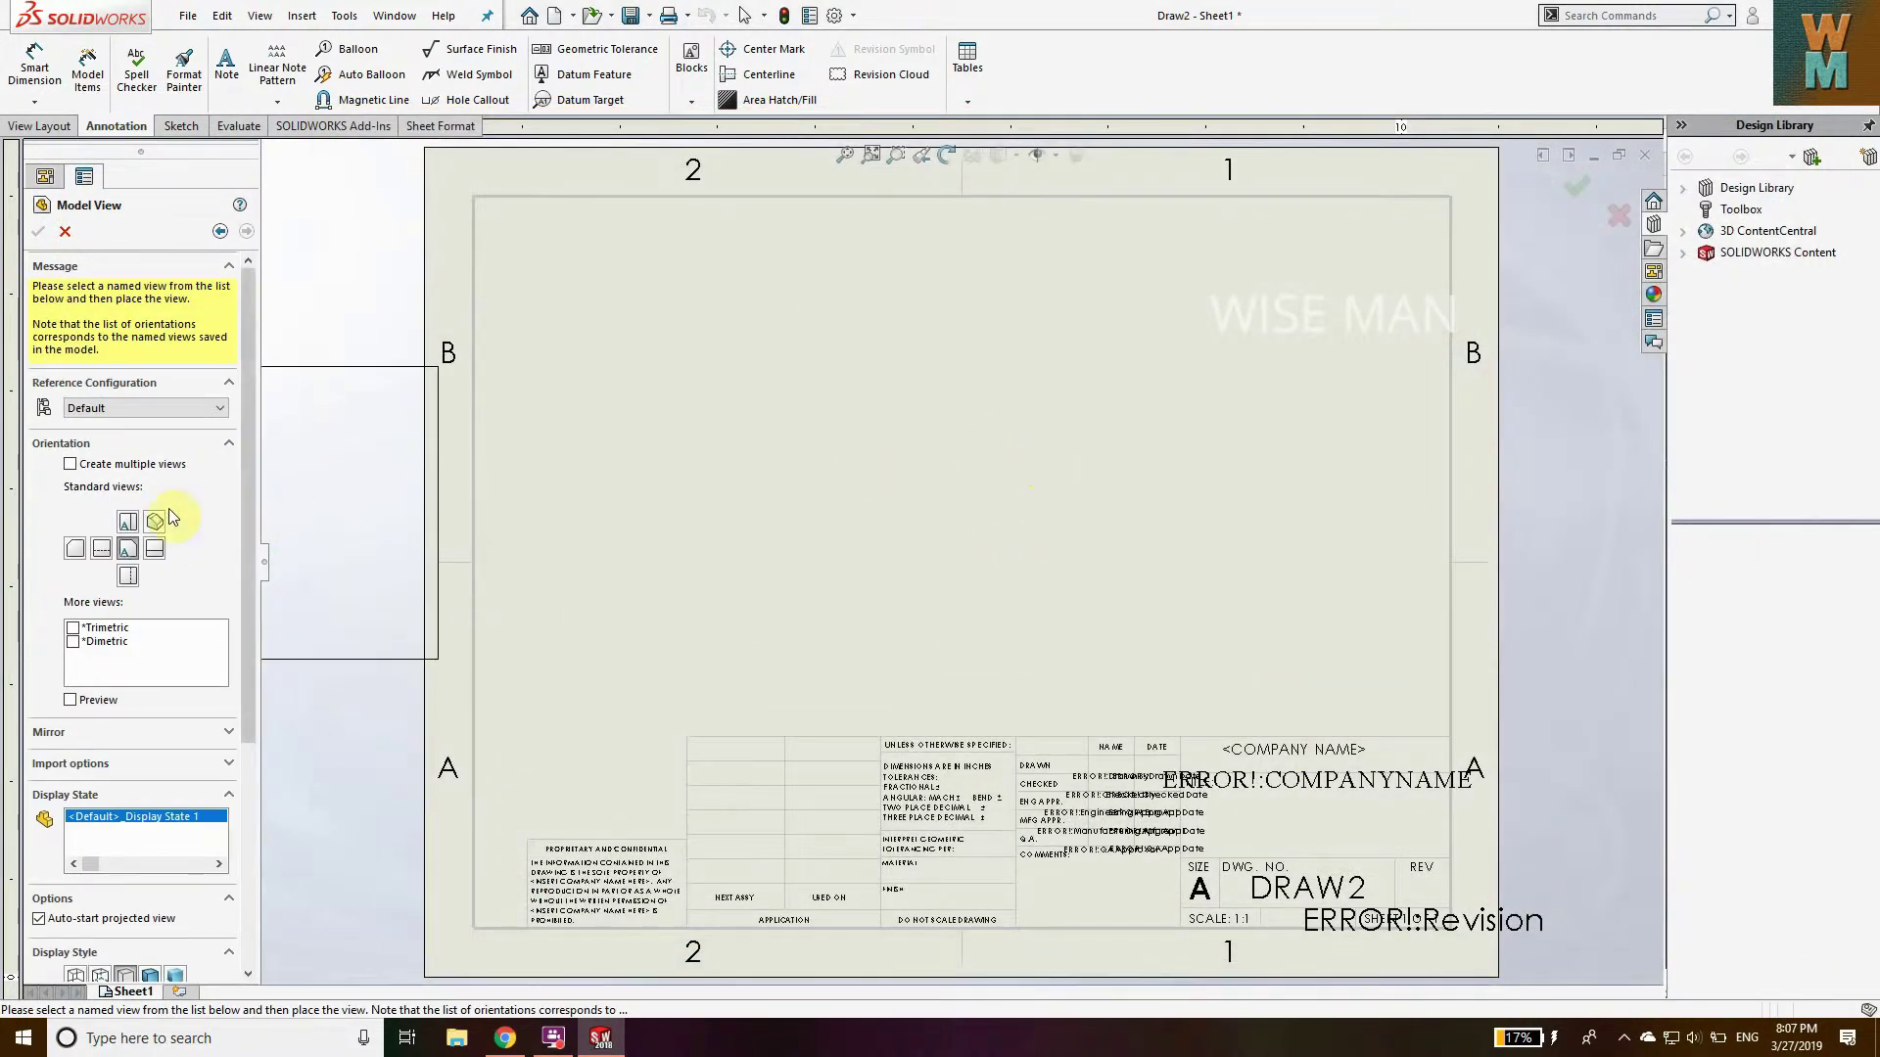
# - Place Part 2's front view near the centre of the sheet and finish the view command
pyautogui.click(961, 438)
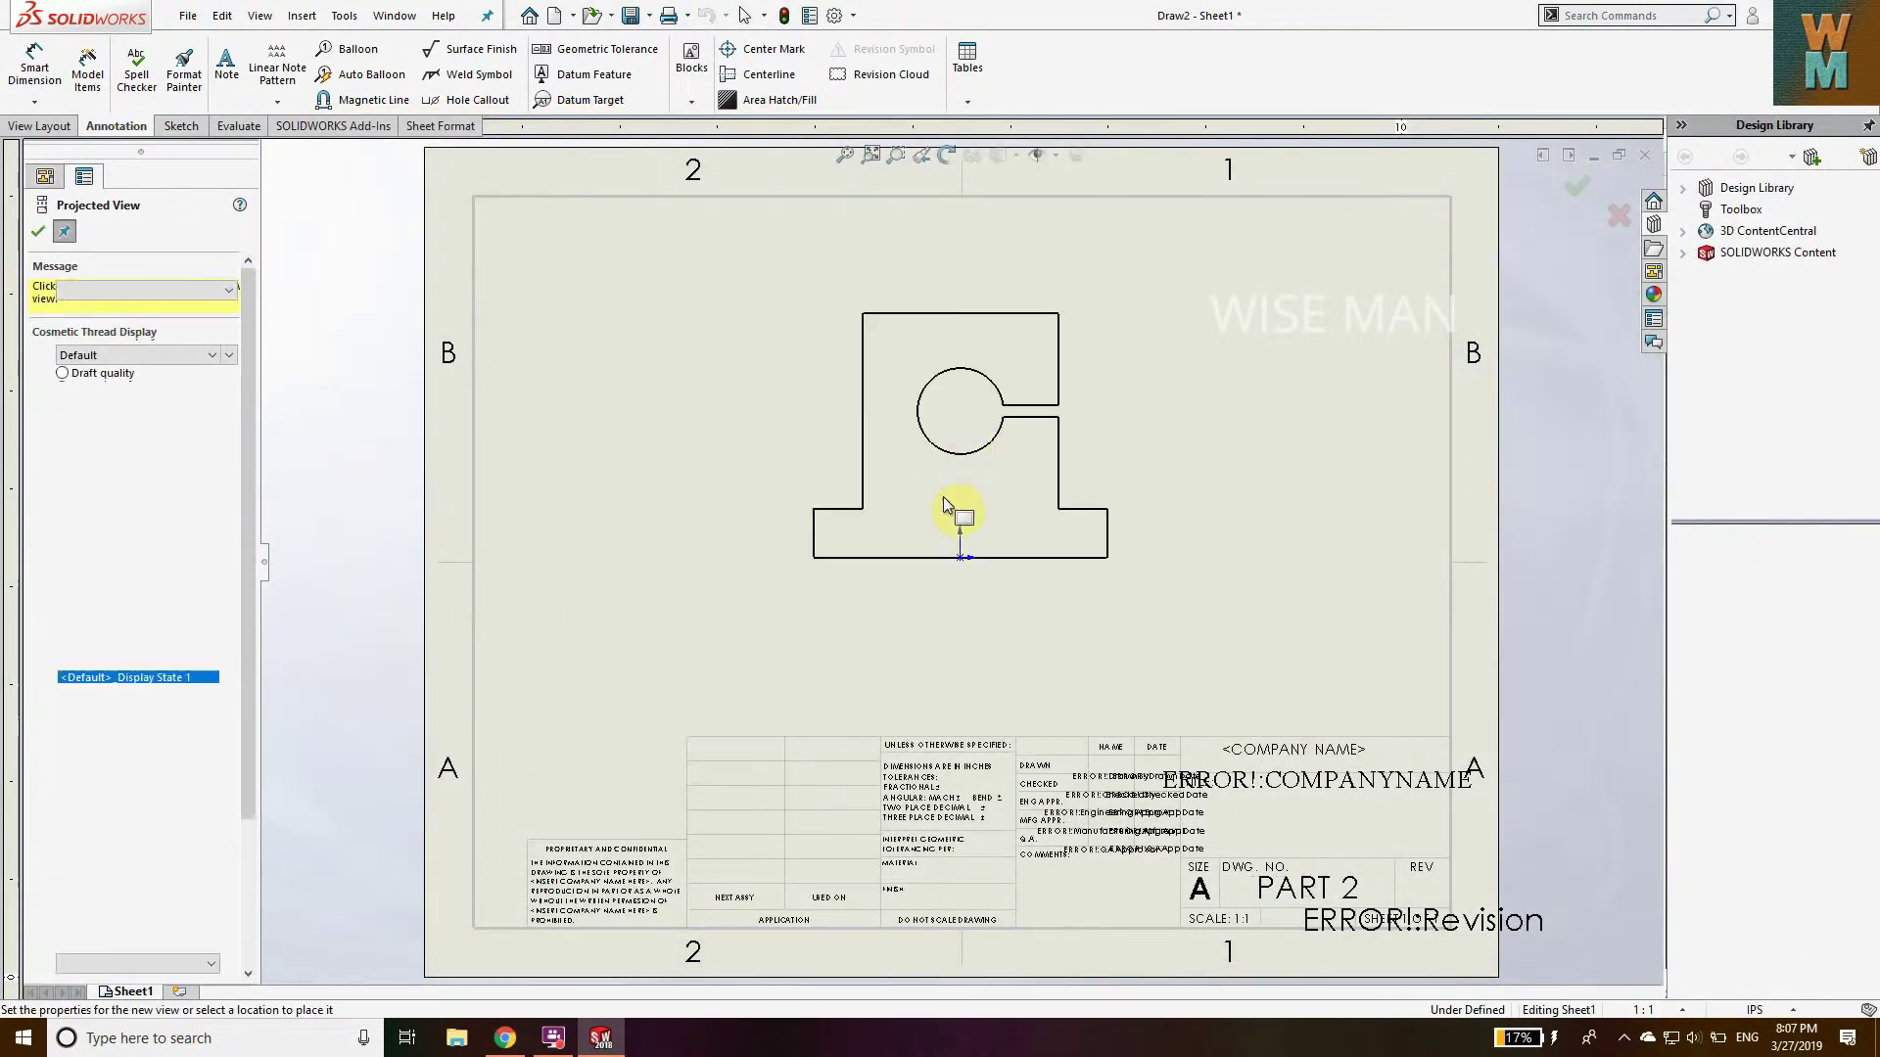
pyautogui.click(771, 435)
pyautogui.click(38, 231)
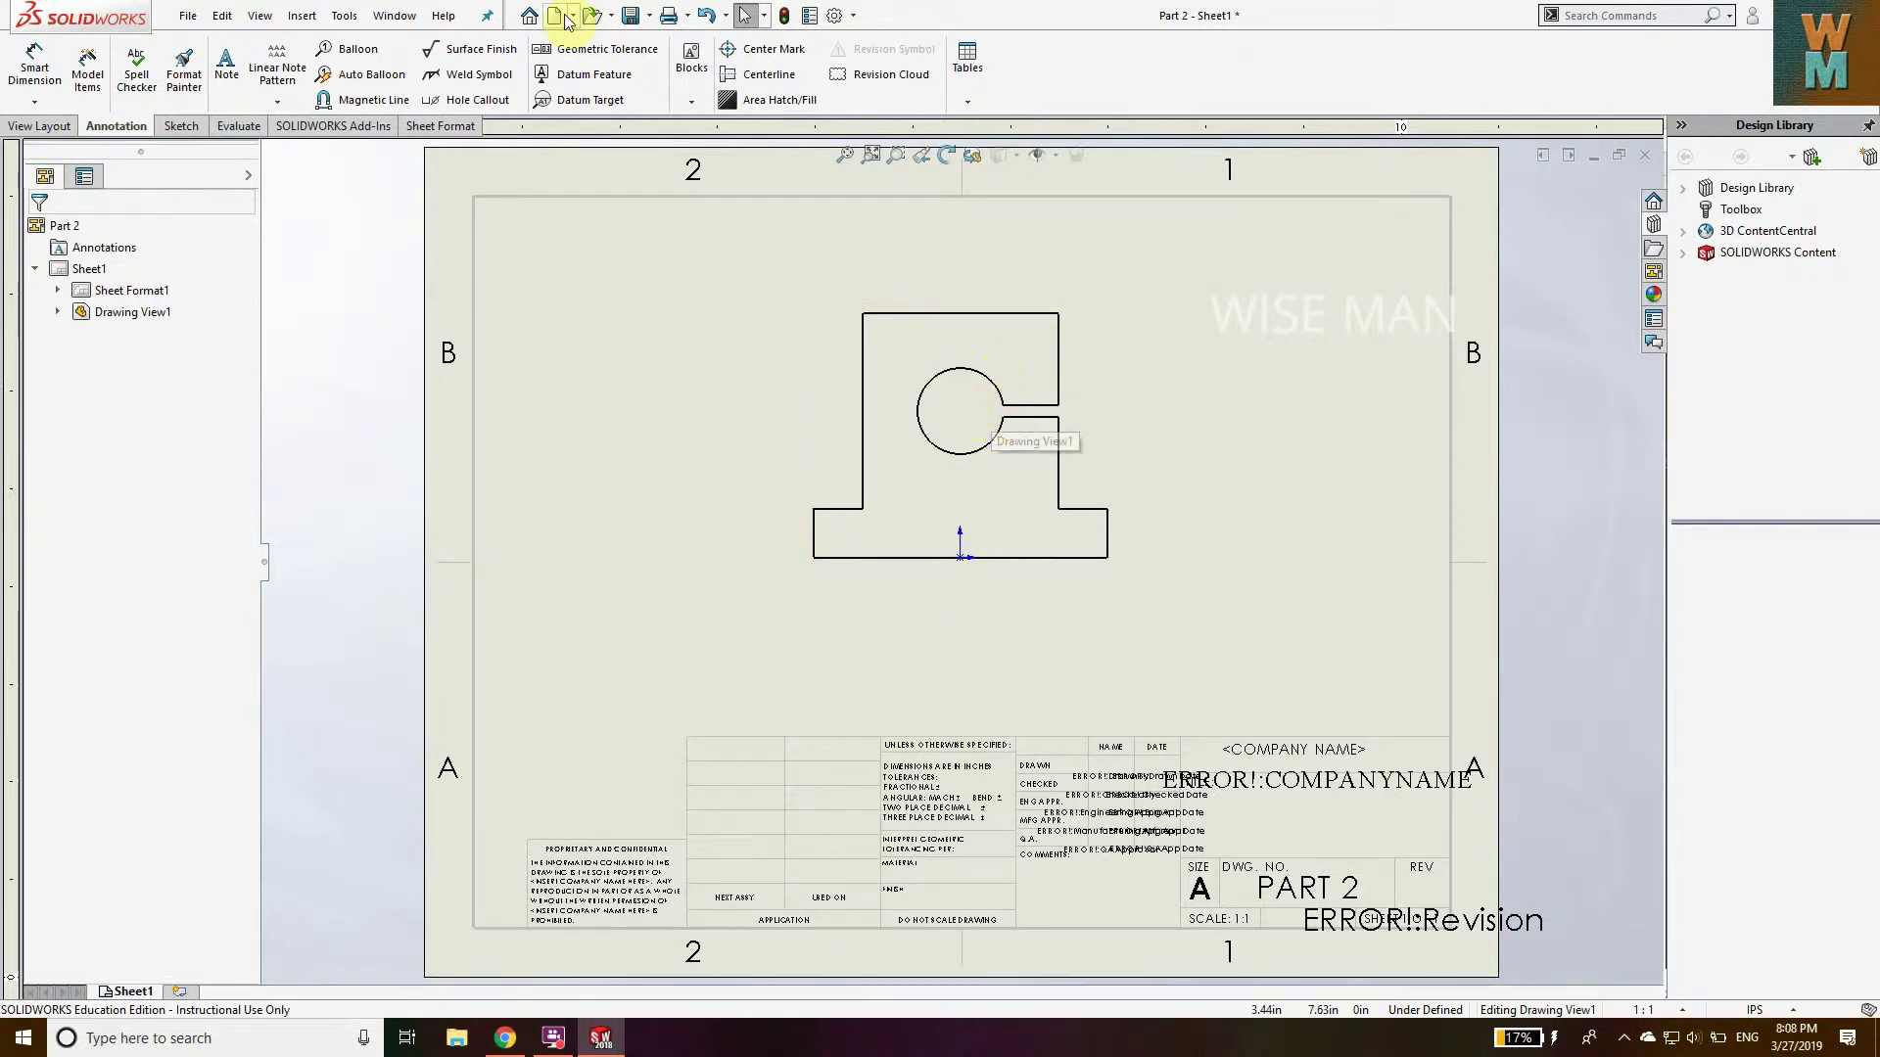
# - Start a datum feature symbol, change its label from A to D, then cancel placement
pyautogui.click(575, 93)
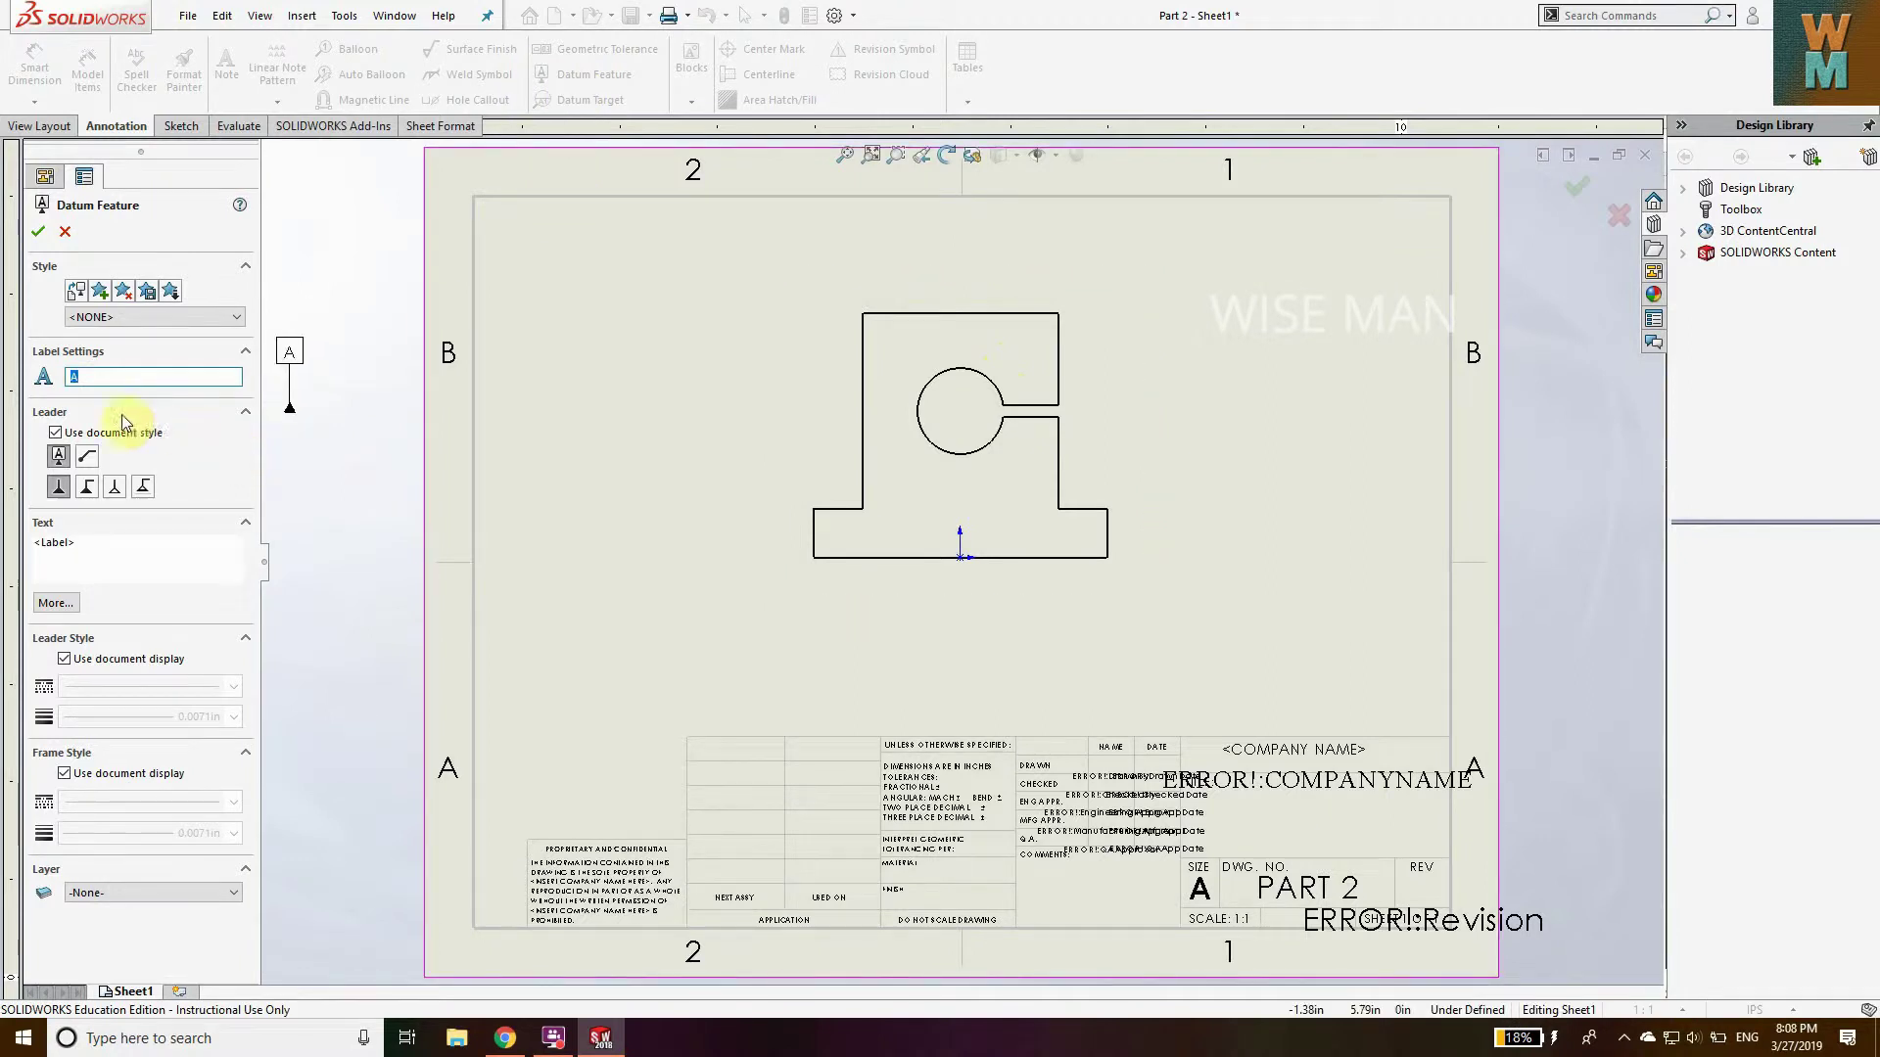
pyautogui.doubleClick(95, 378)
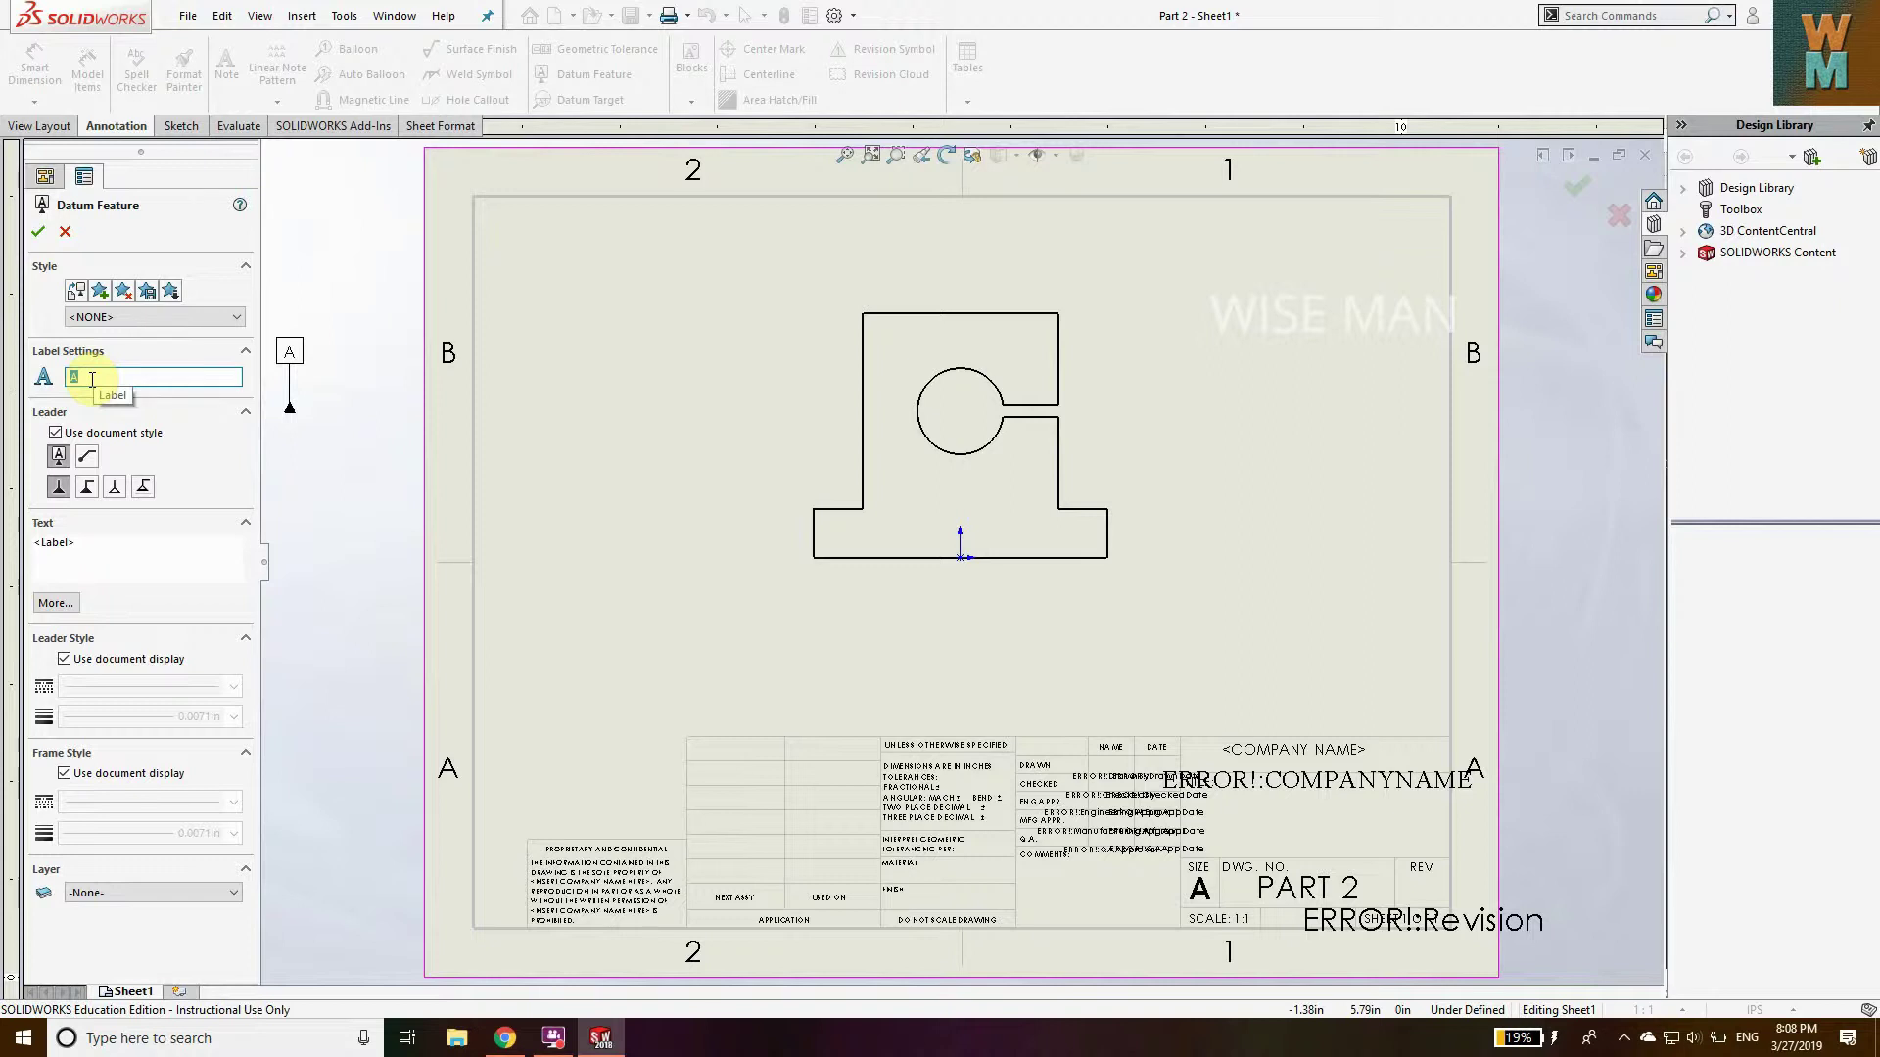
pyautogui.write('d')
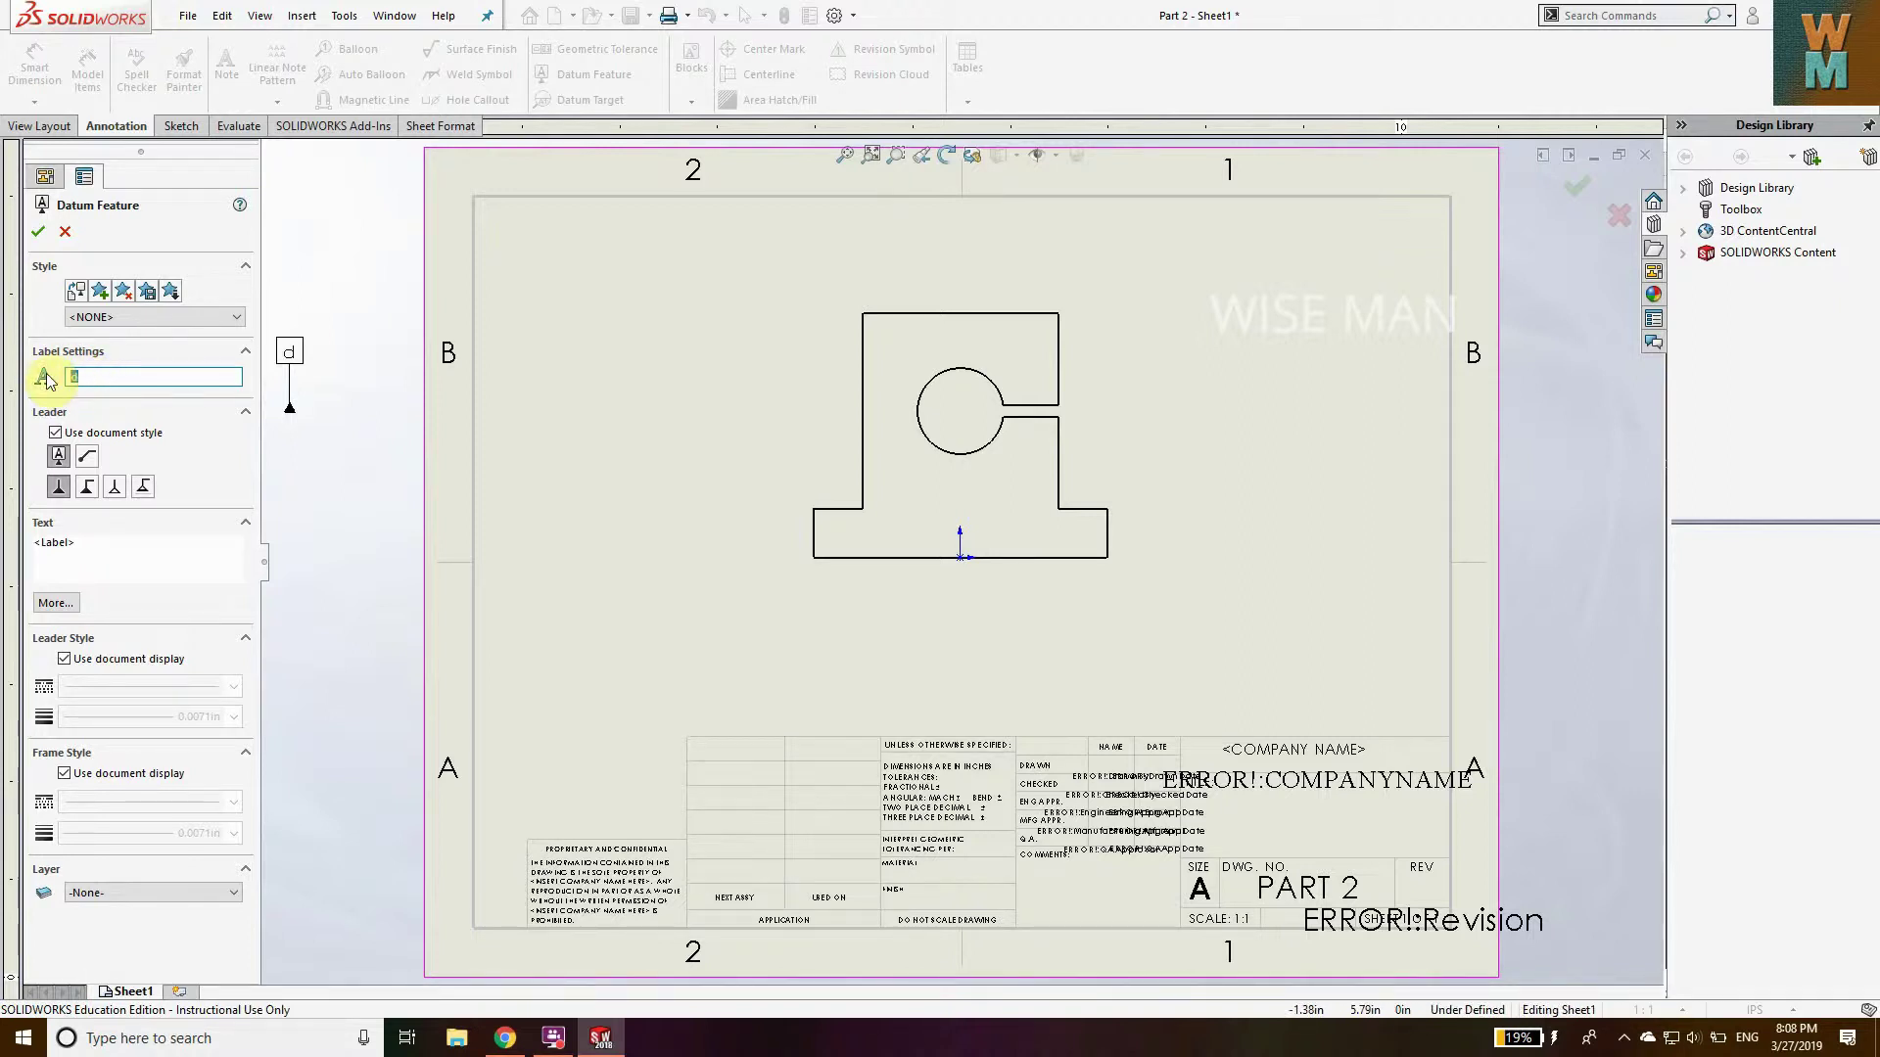
pyautogui.write('D')
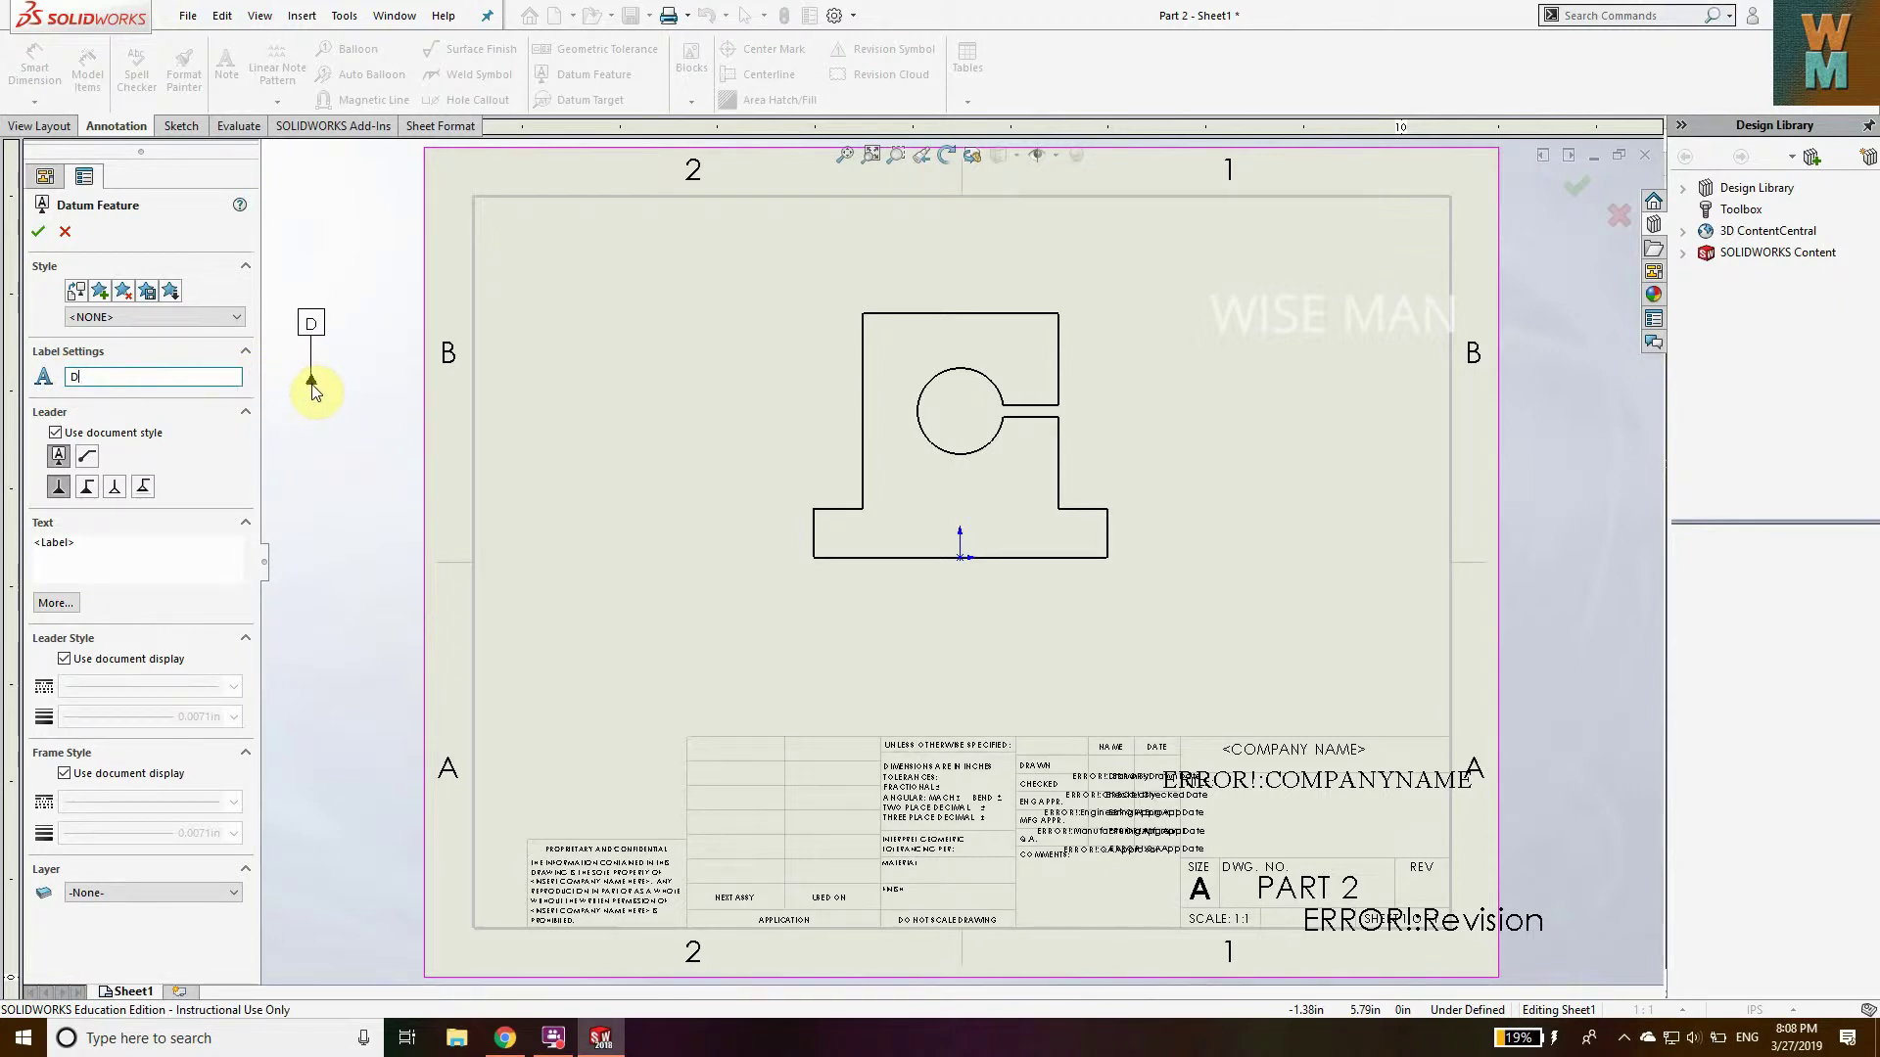
pyautogui.click(508, 394)
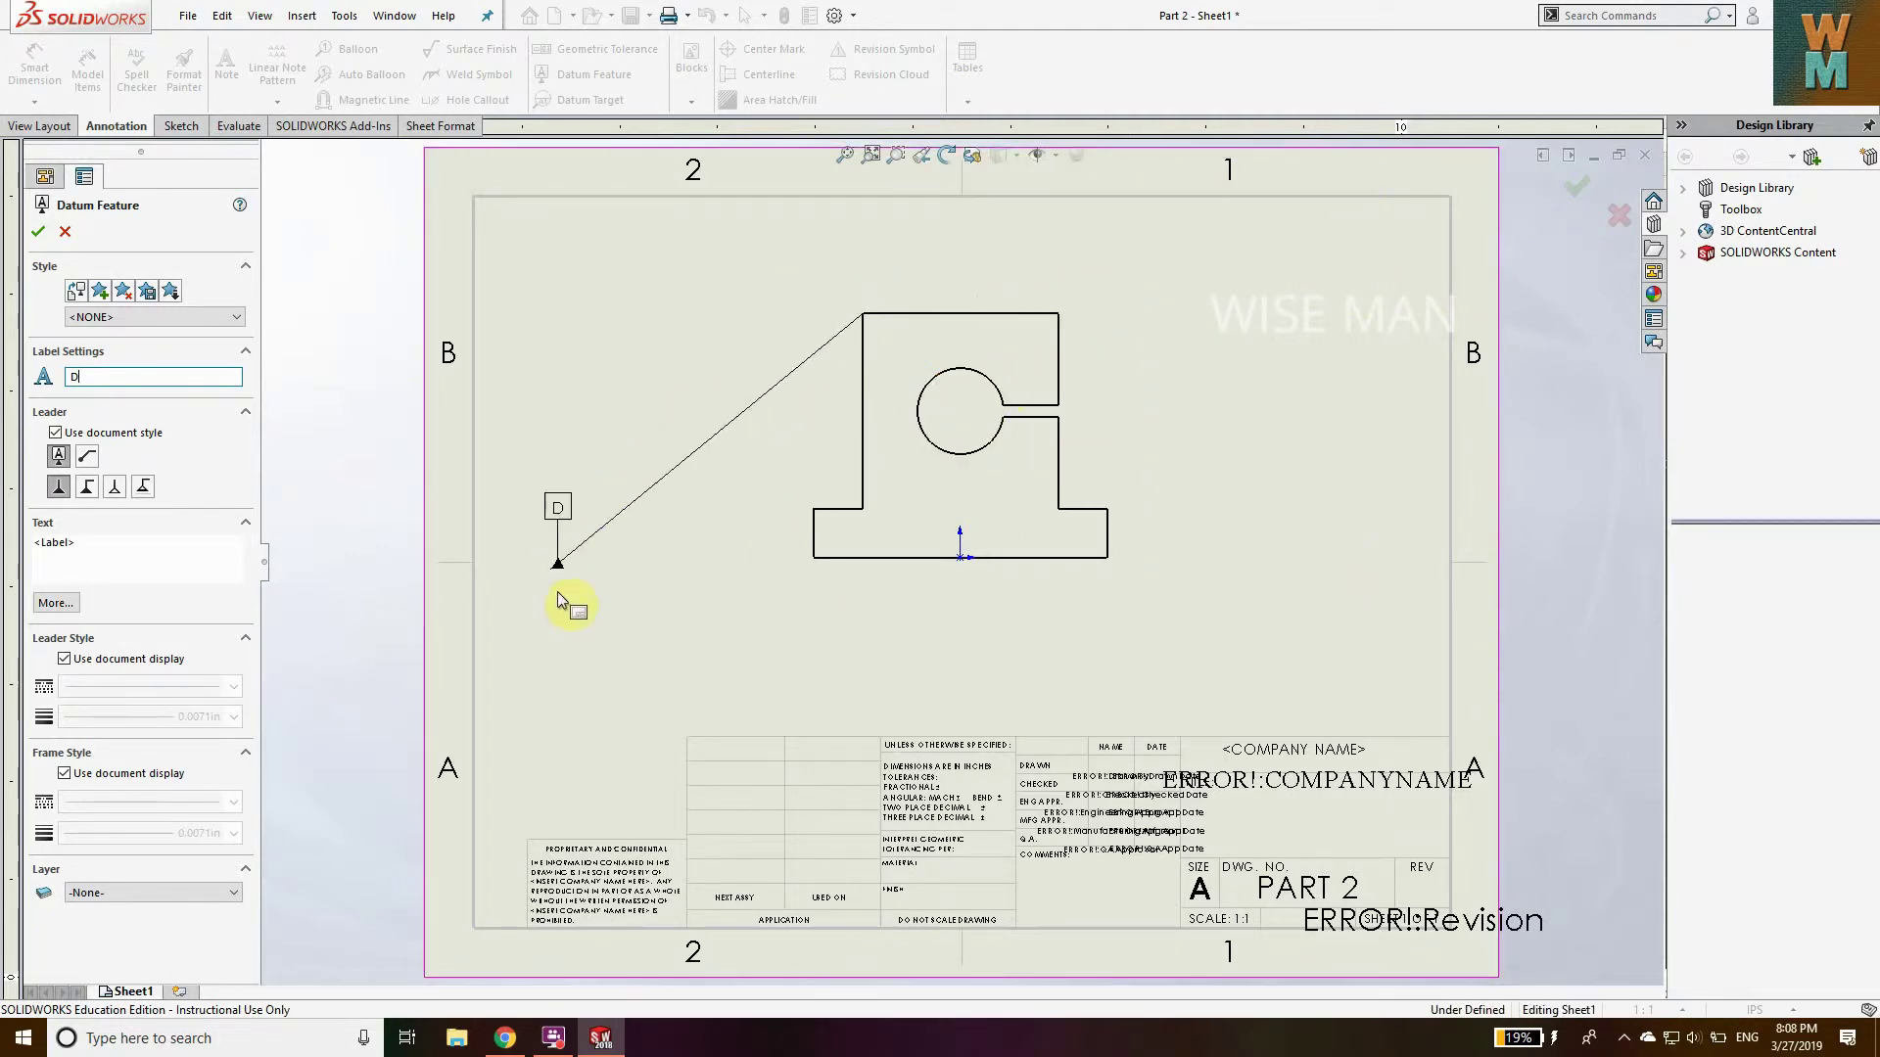
pyautogui.press('Escape')
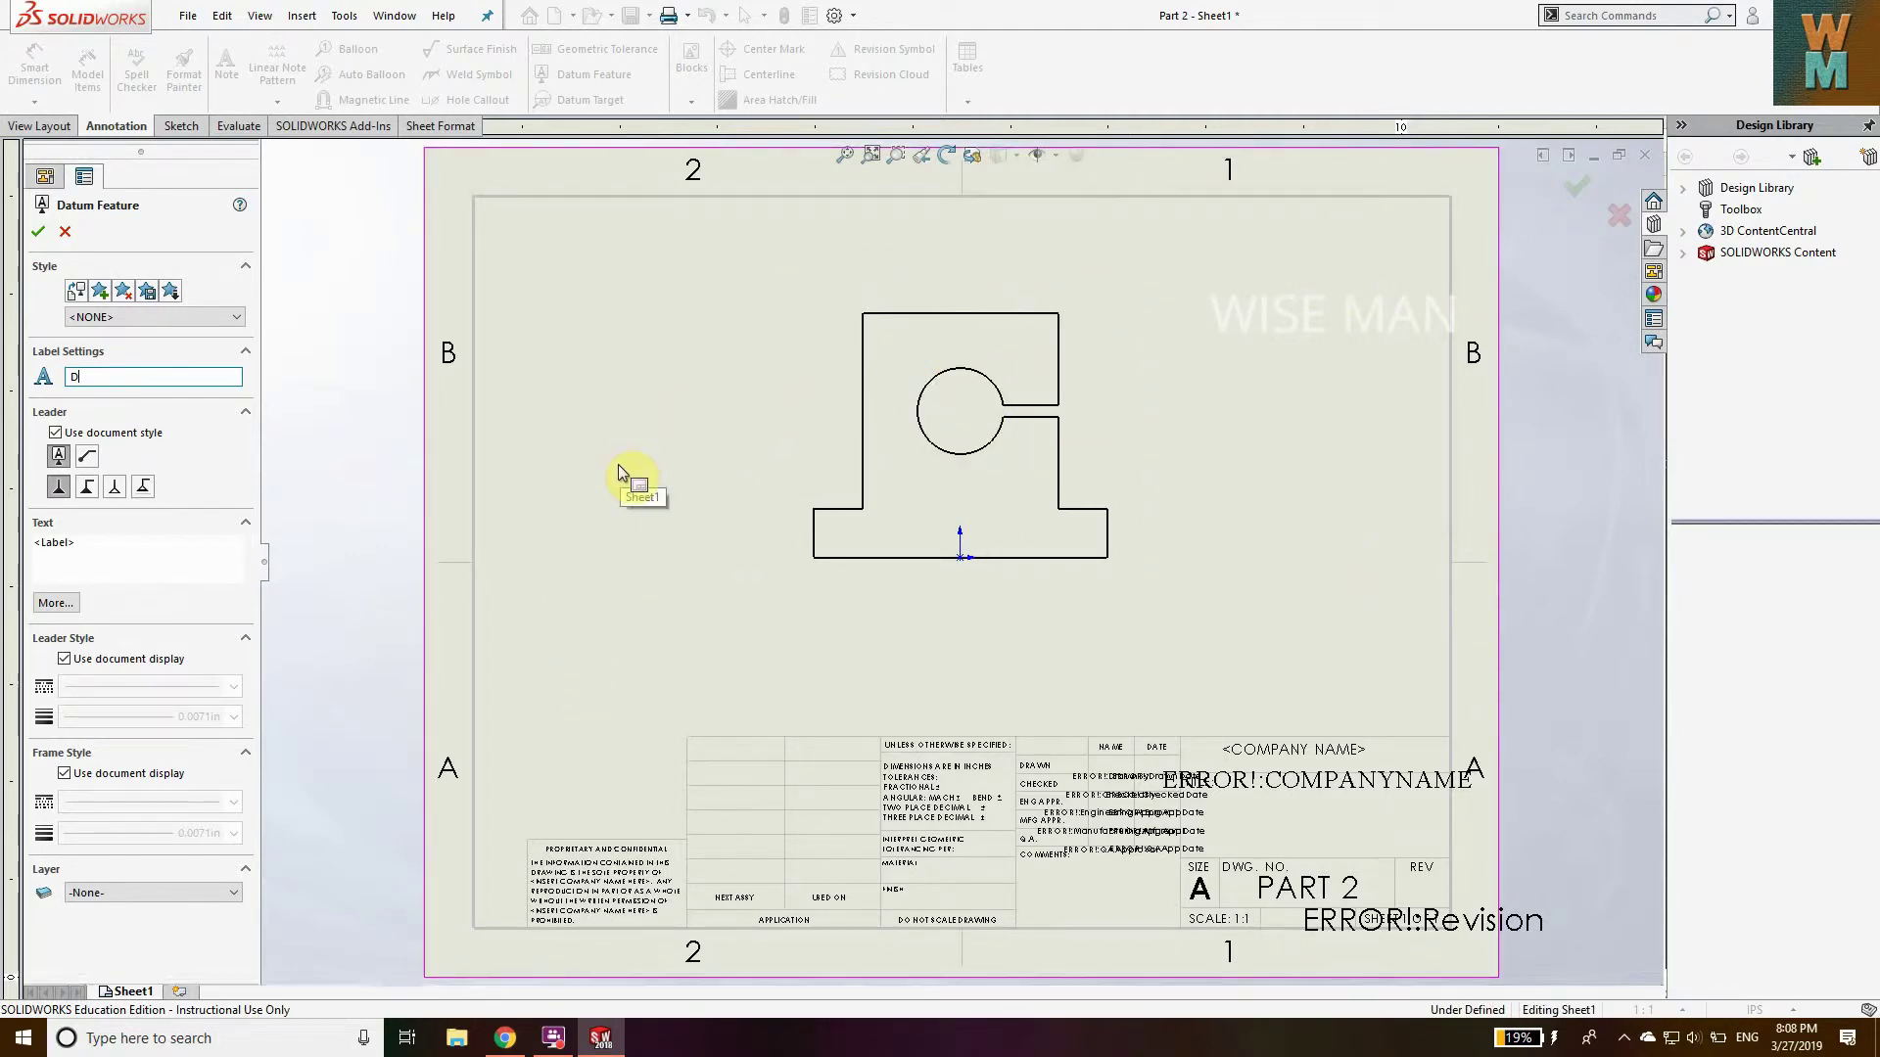
# - Attach square datum D on a leader from the part's lower left edge
pyautogui.click(469, 59)
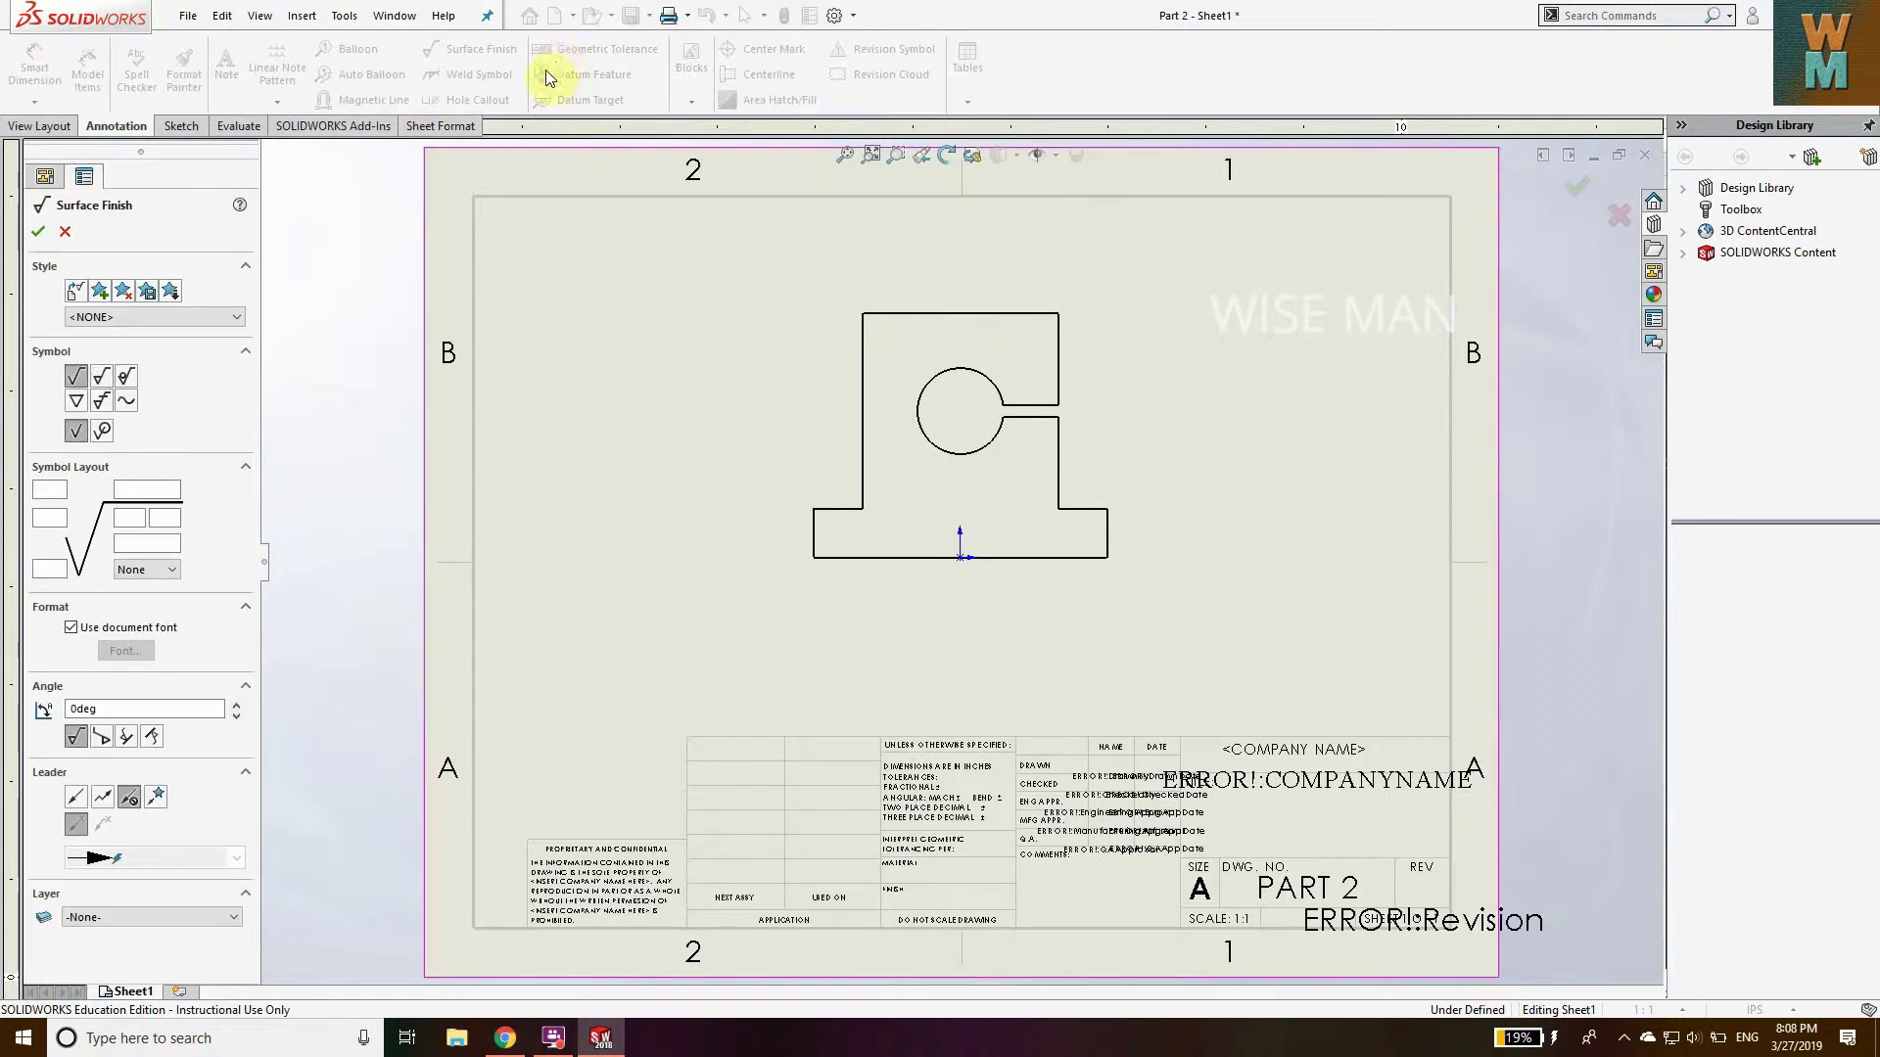
pyautogui.click(67, 230)
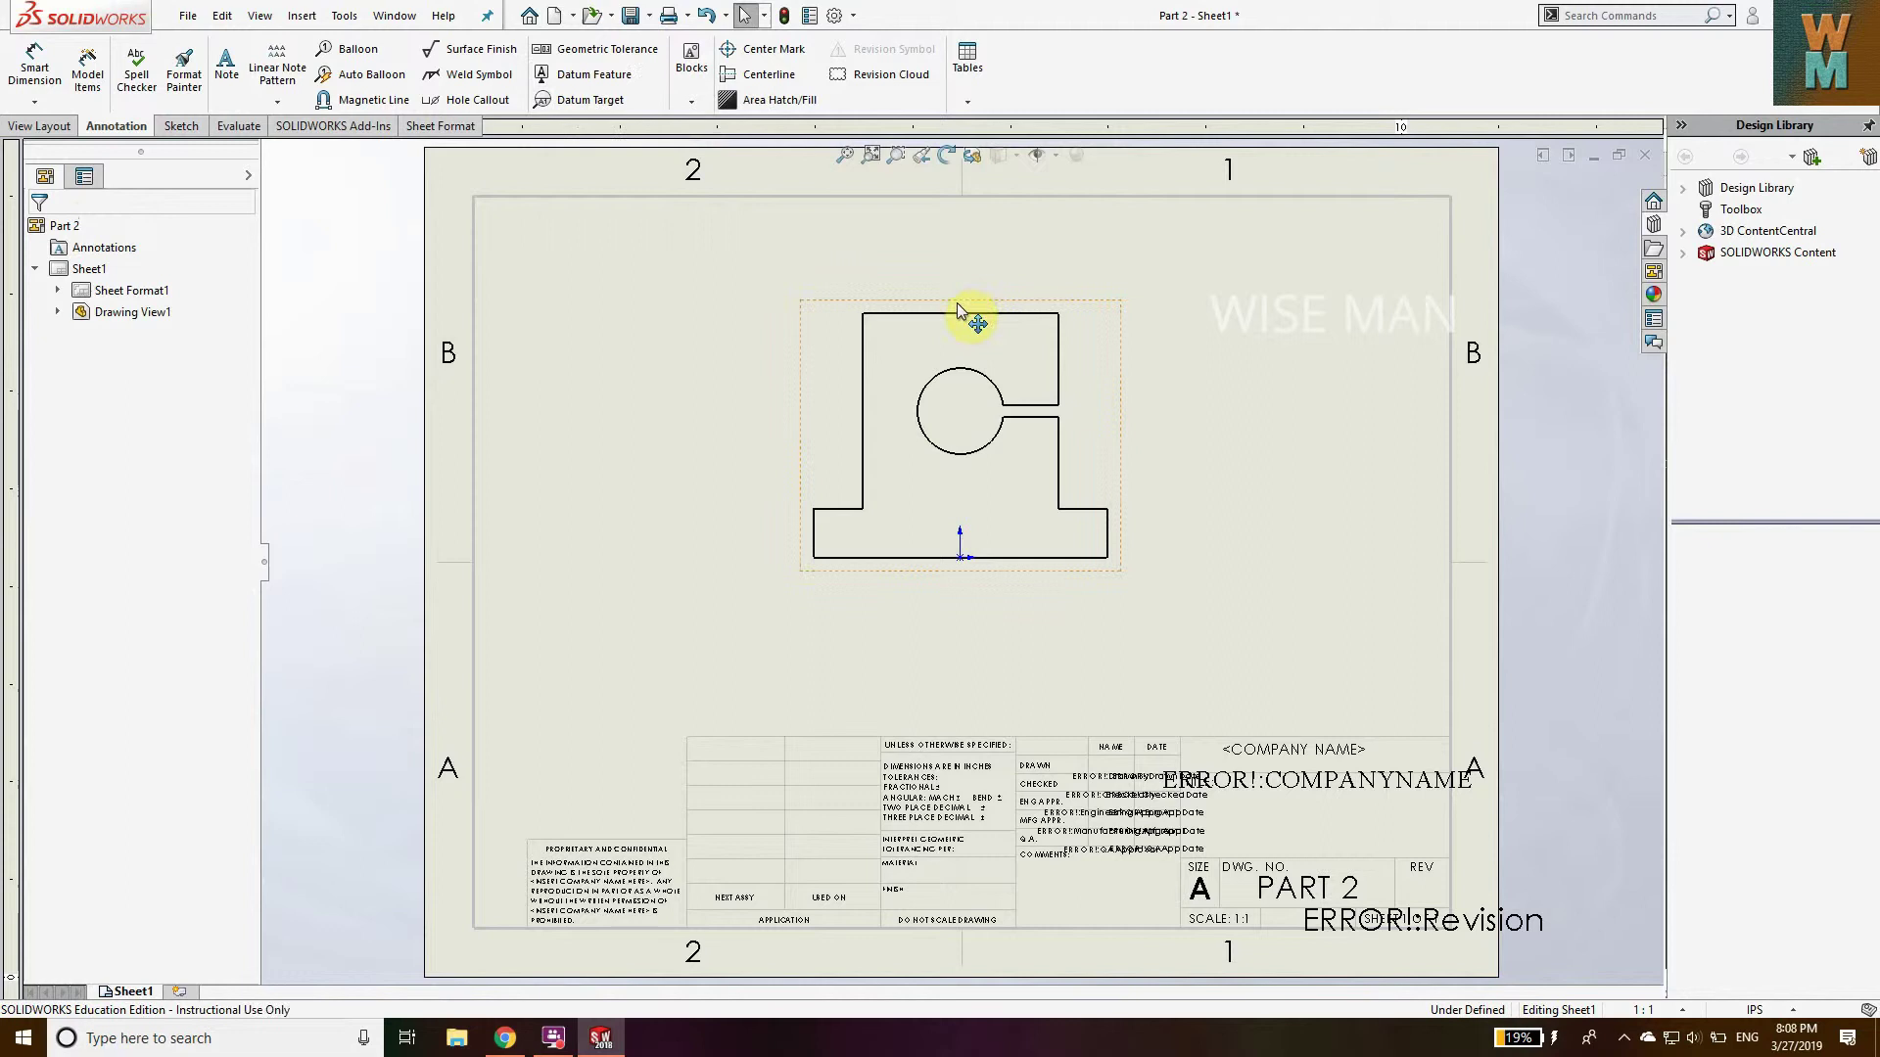
pyautogui.click(815, 546)
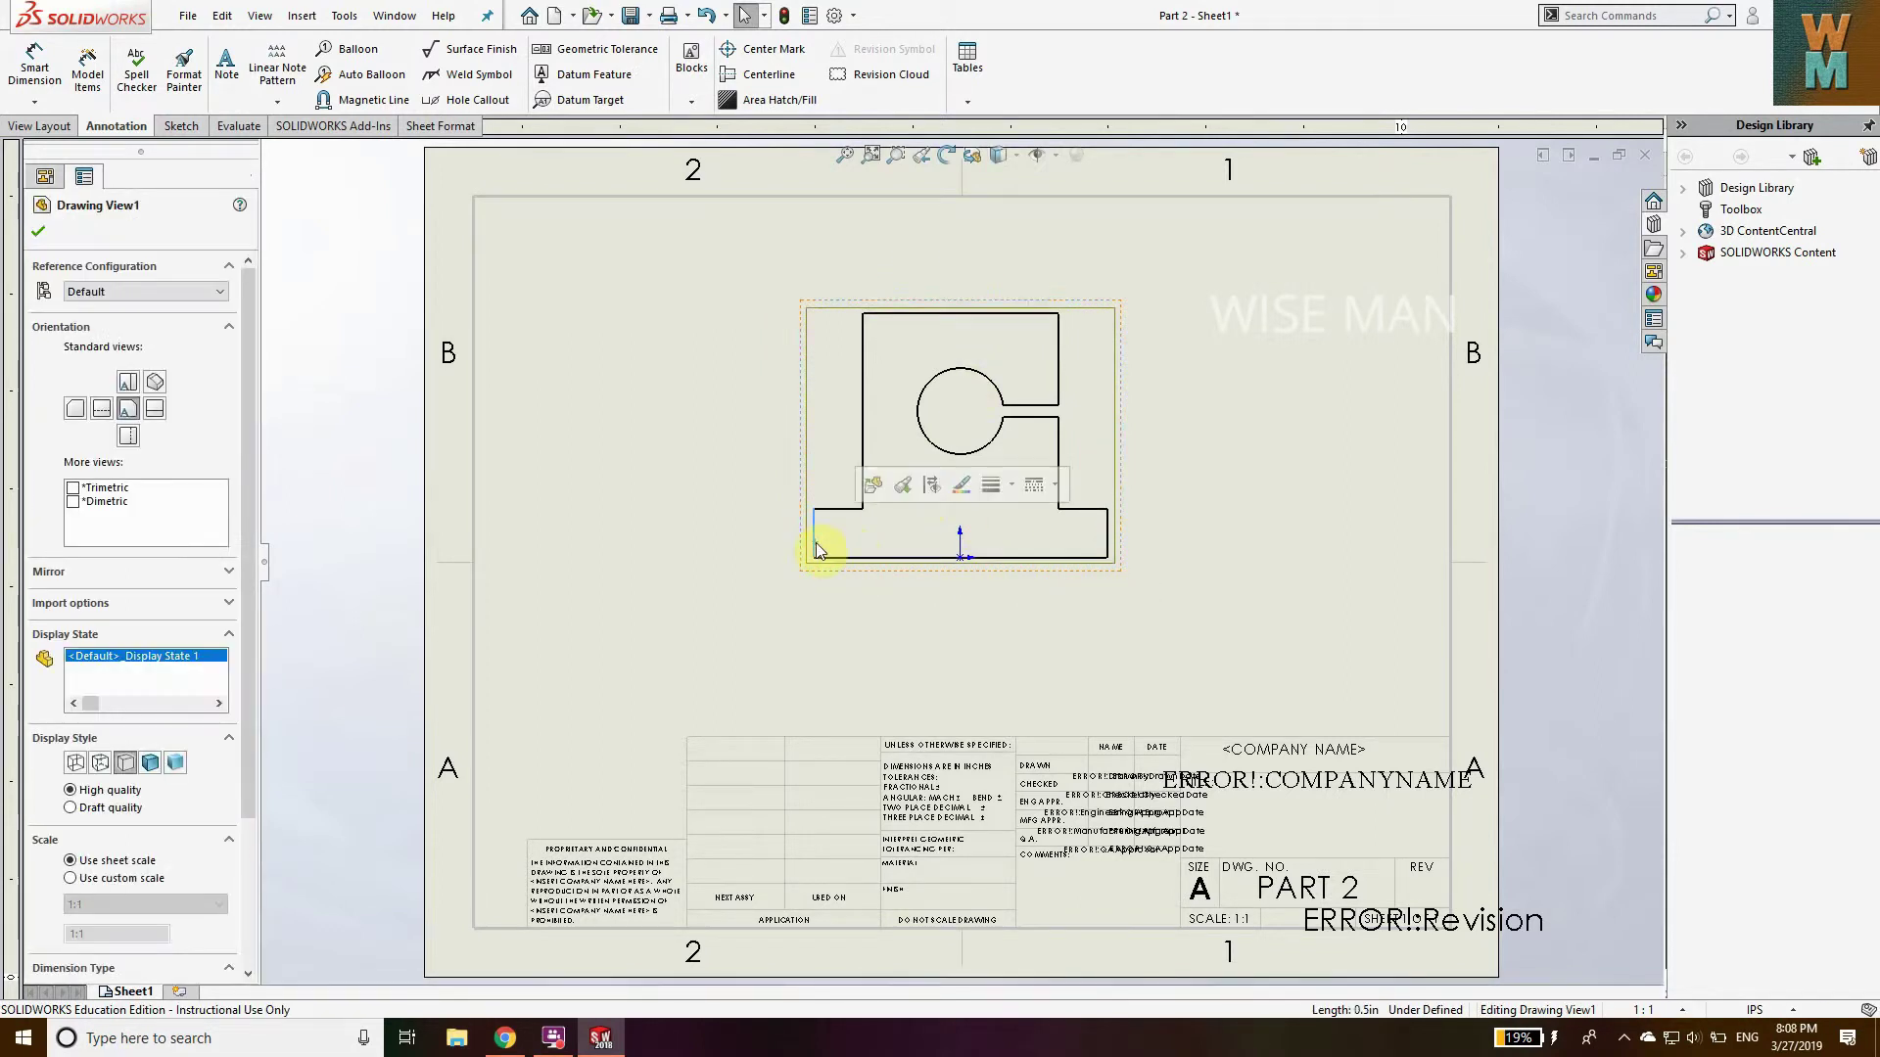
pyautogui.click(607, 74)
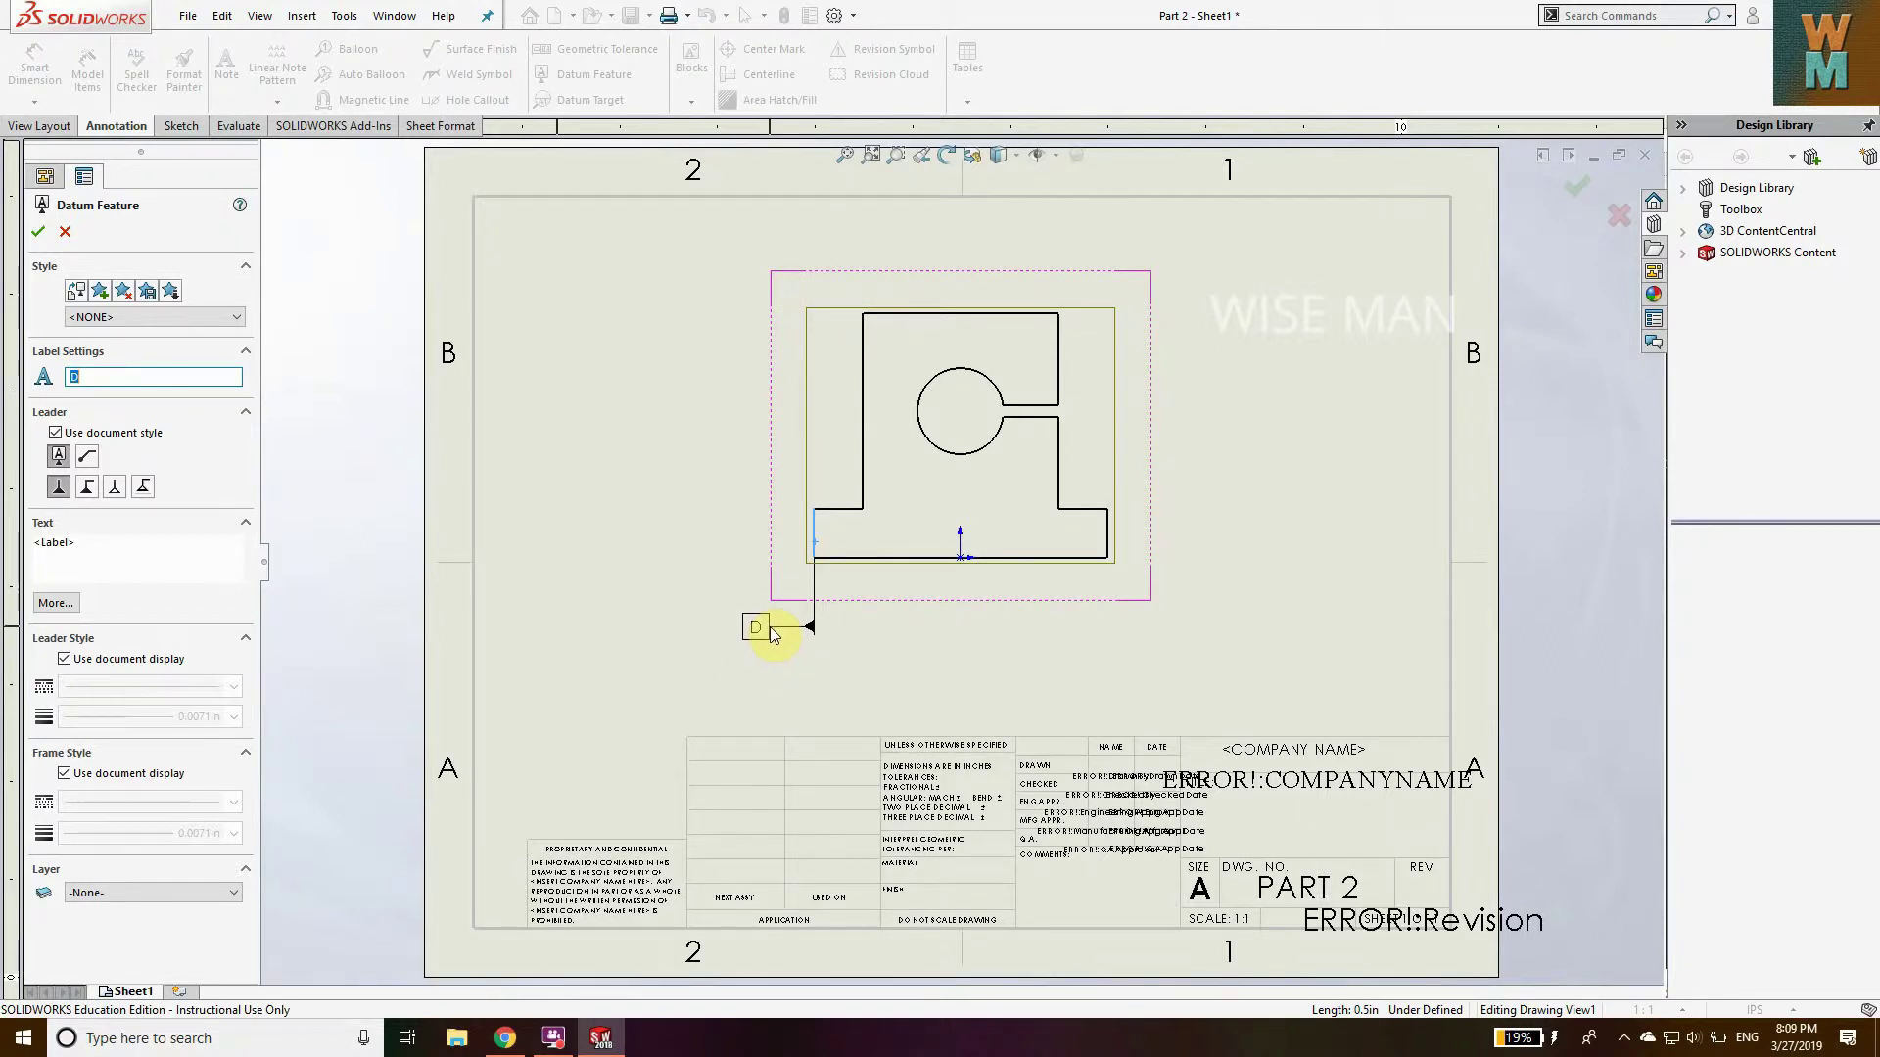
pyautogui.click(767, 632)
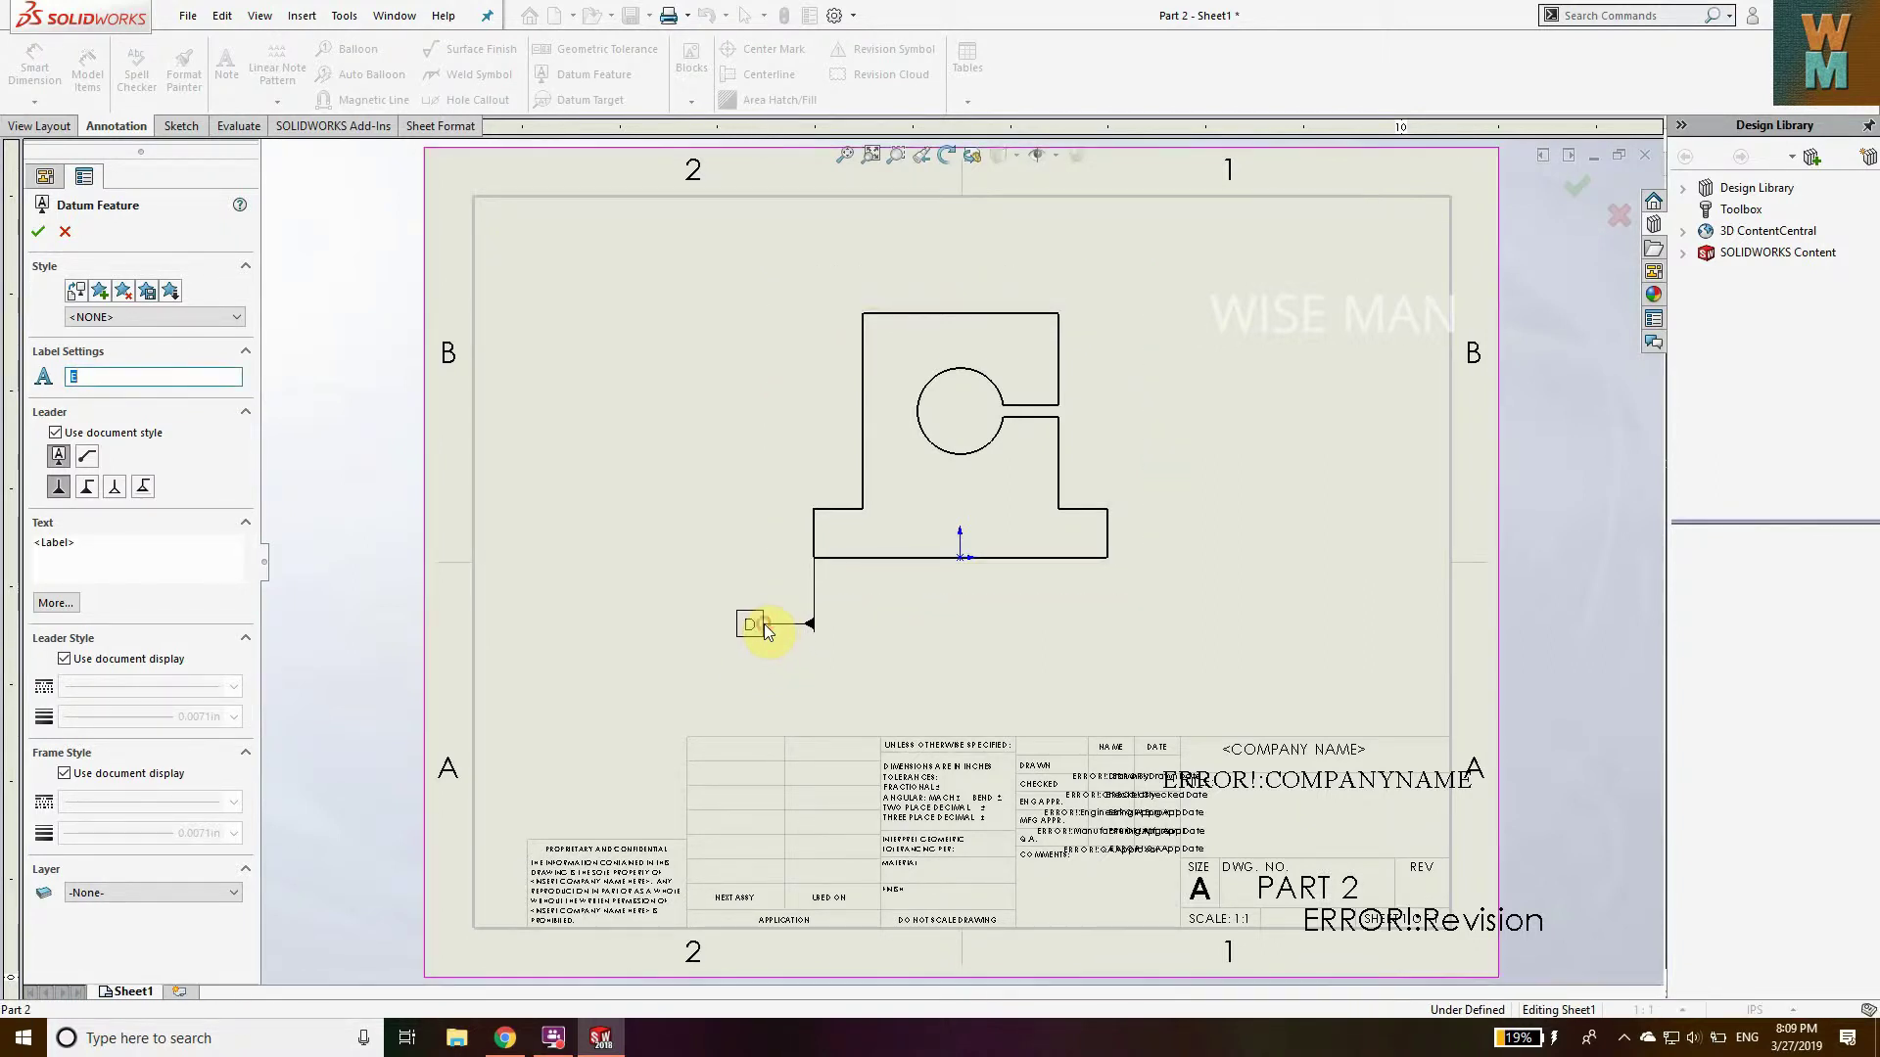
# - Place datum E on a bent leader off the lower right edge, and datum F above the top edge
pyautogui.click(89, 486)
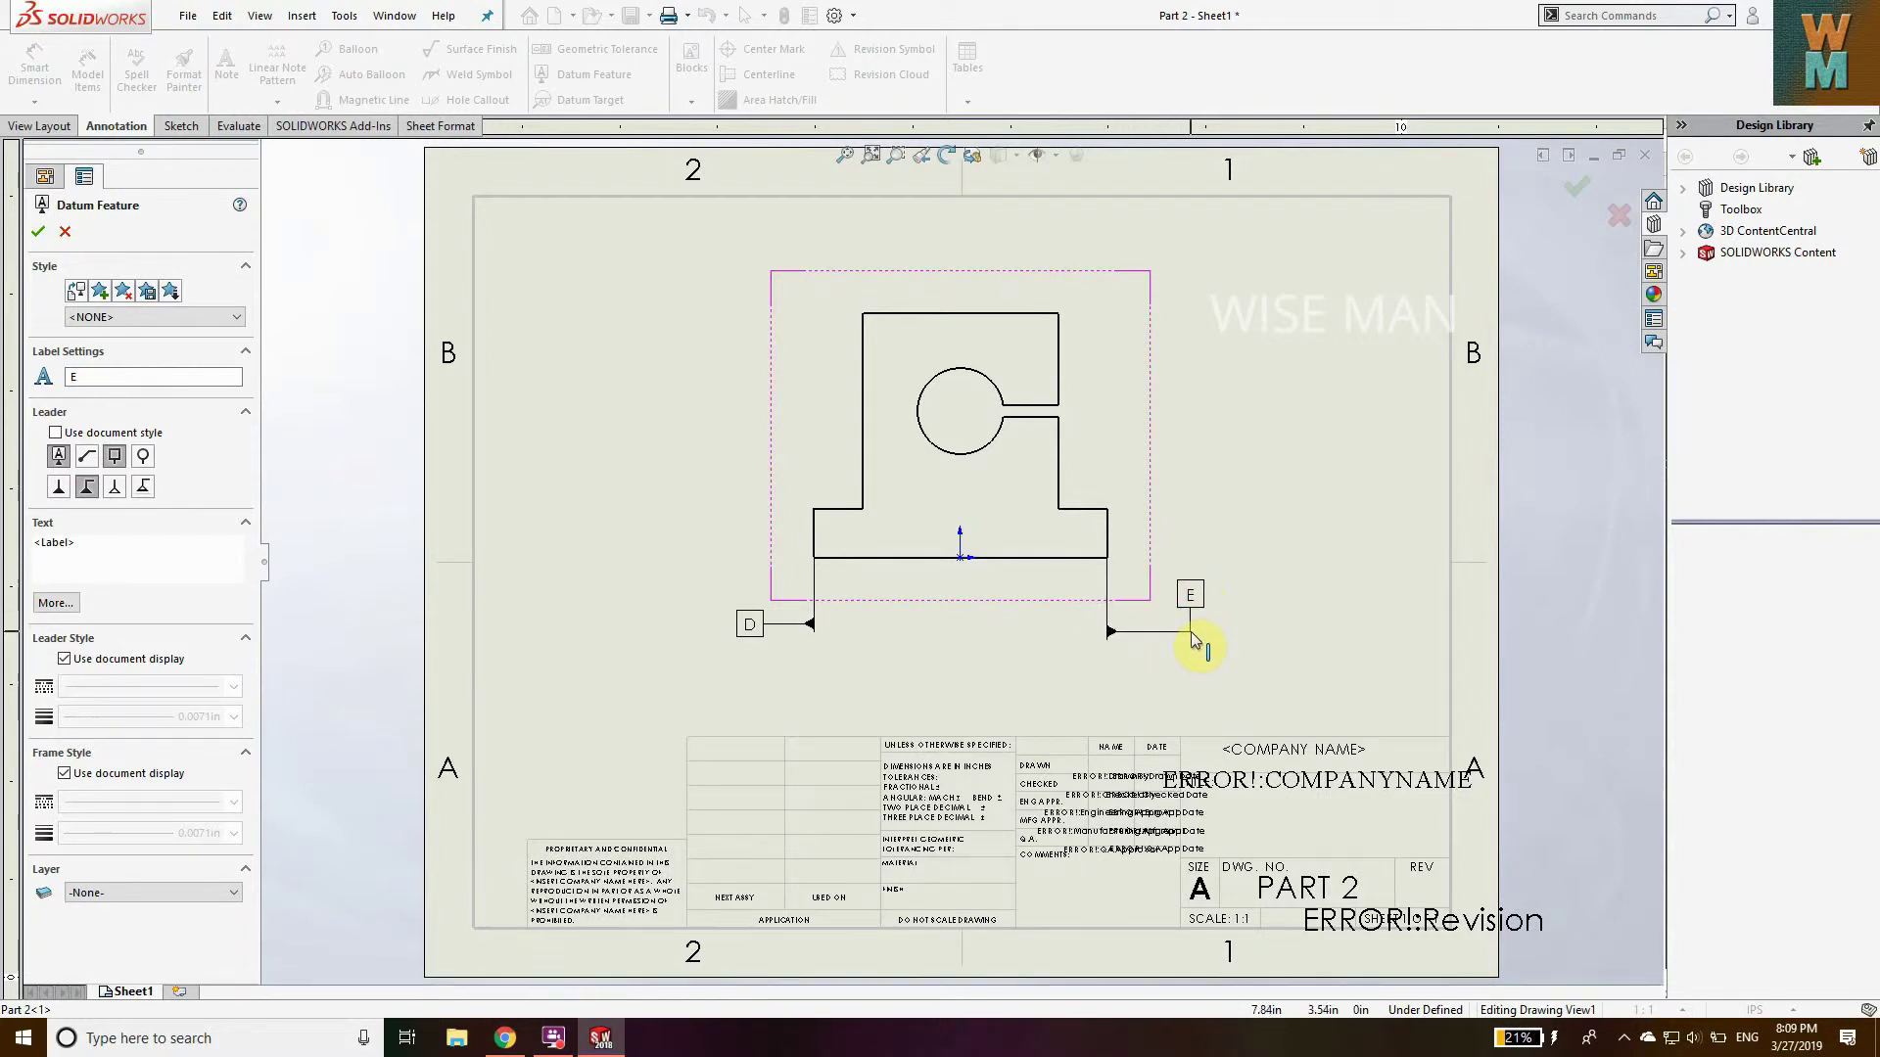
pyautogui.click(1188, 638)
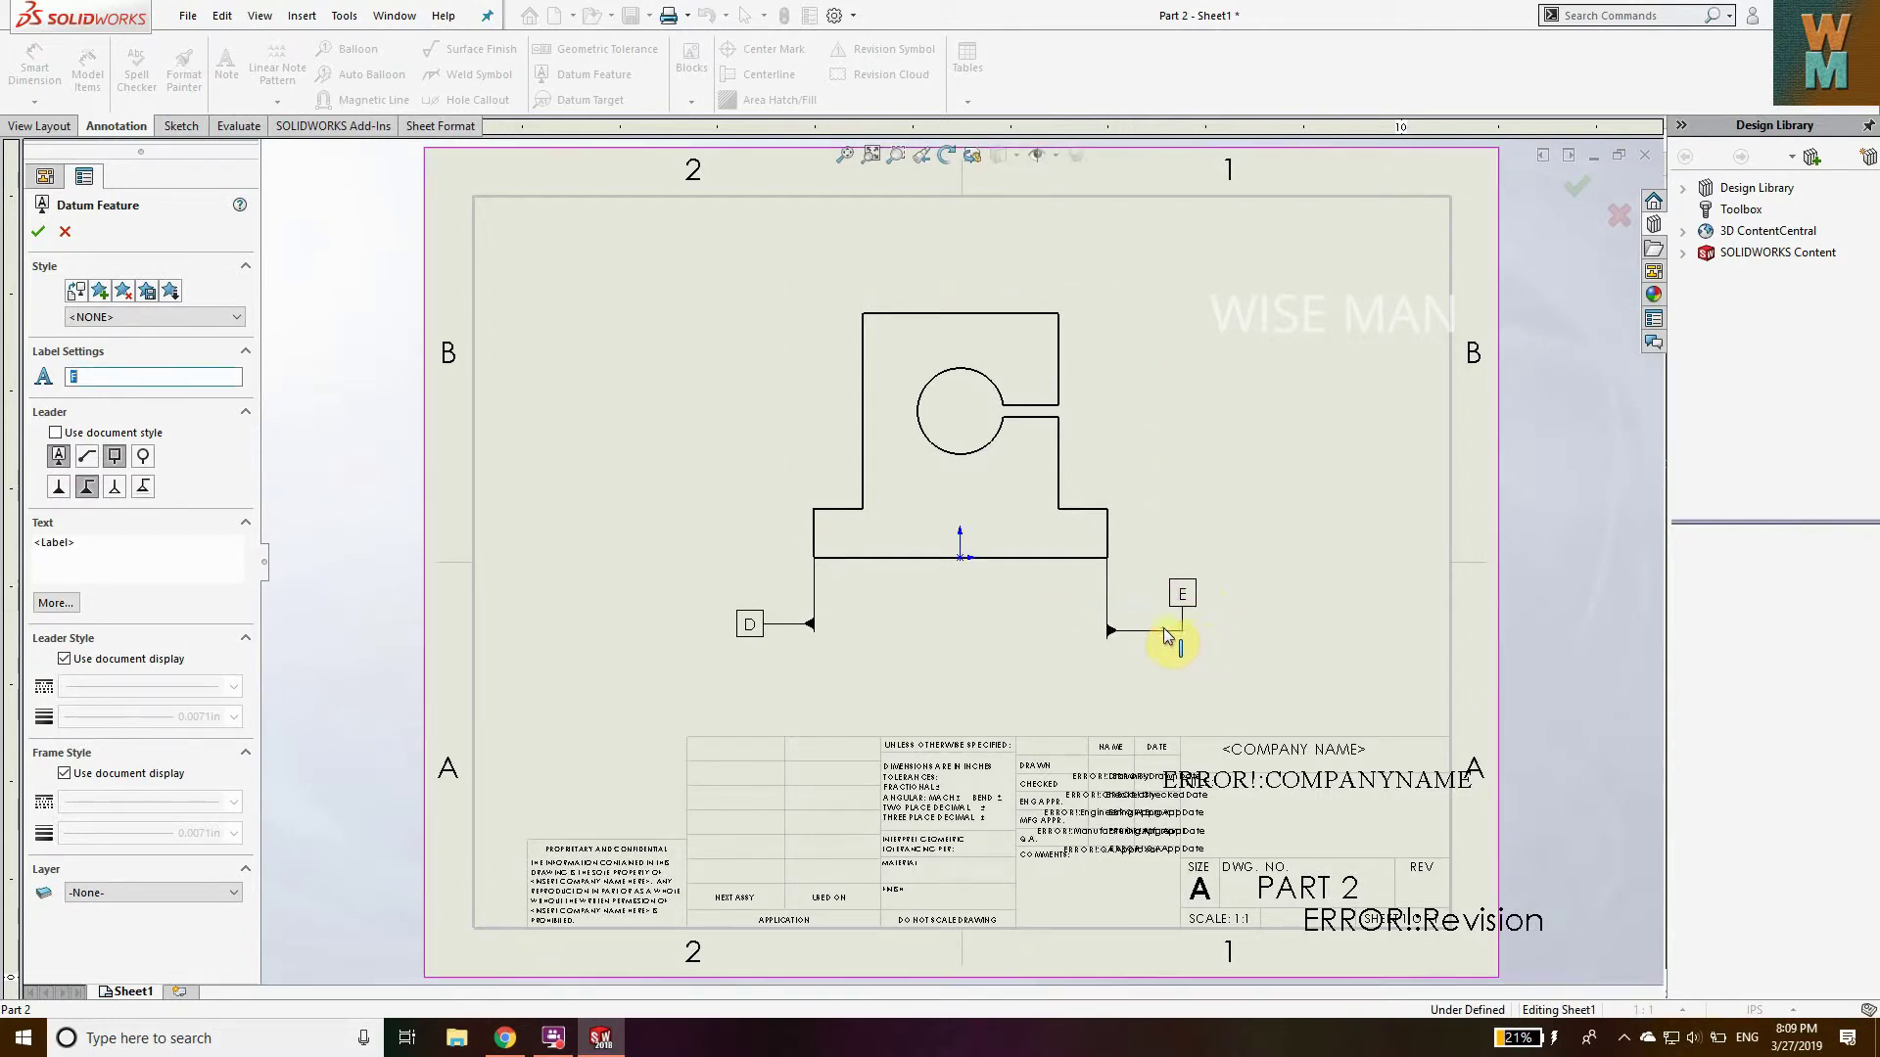
pyautogui.click(115, 487)
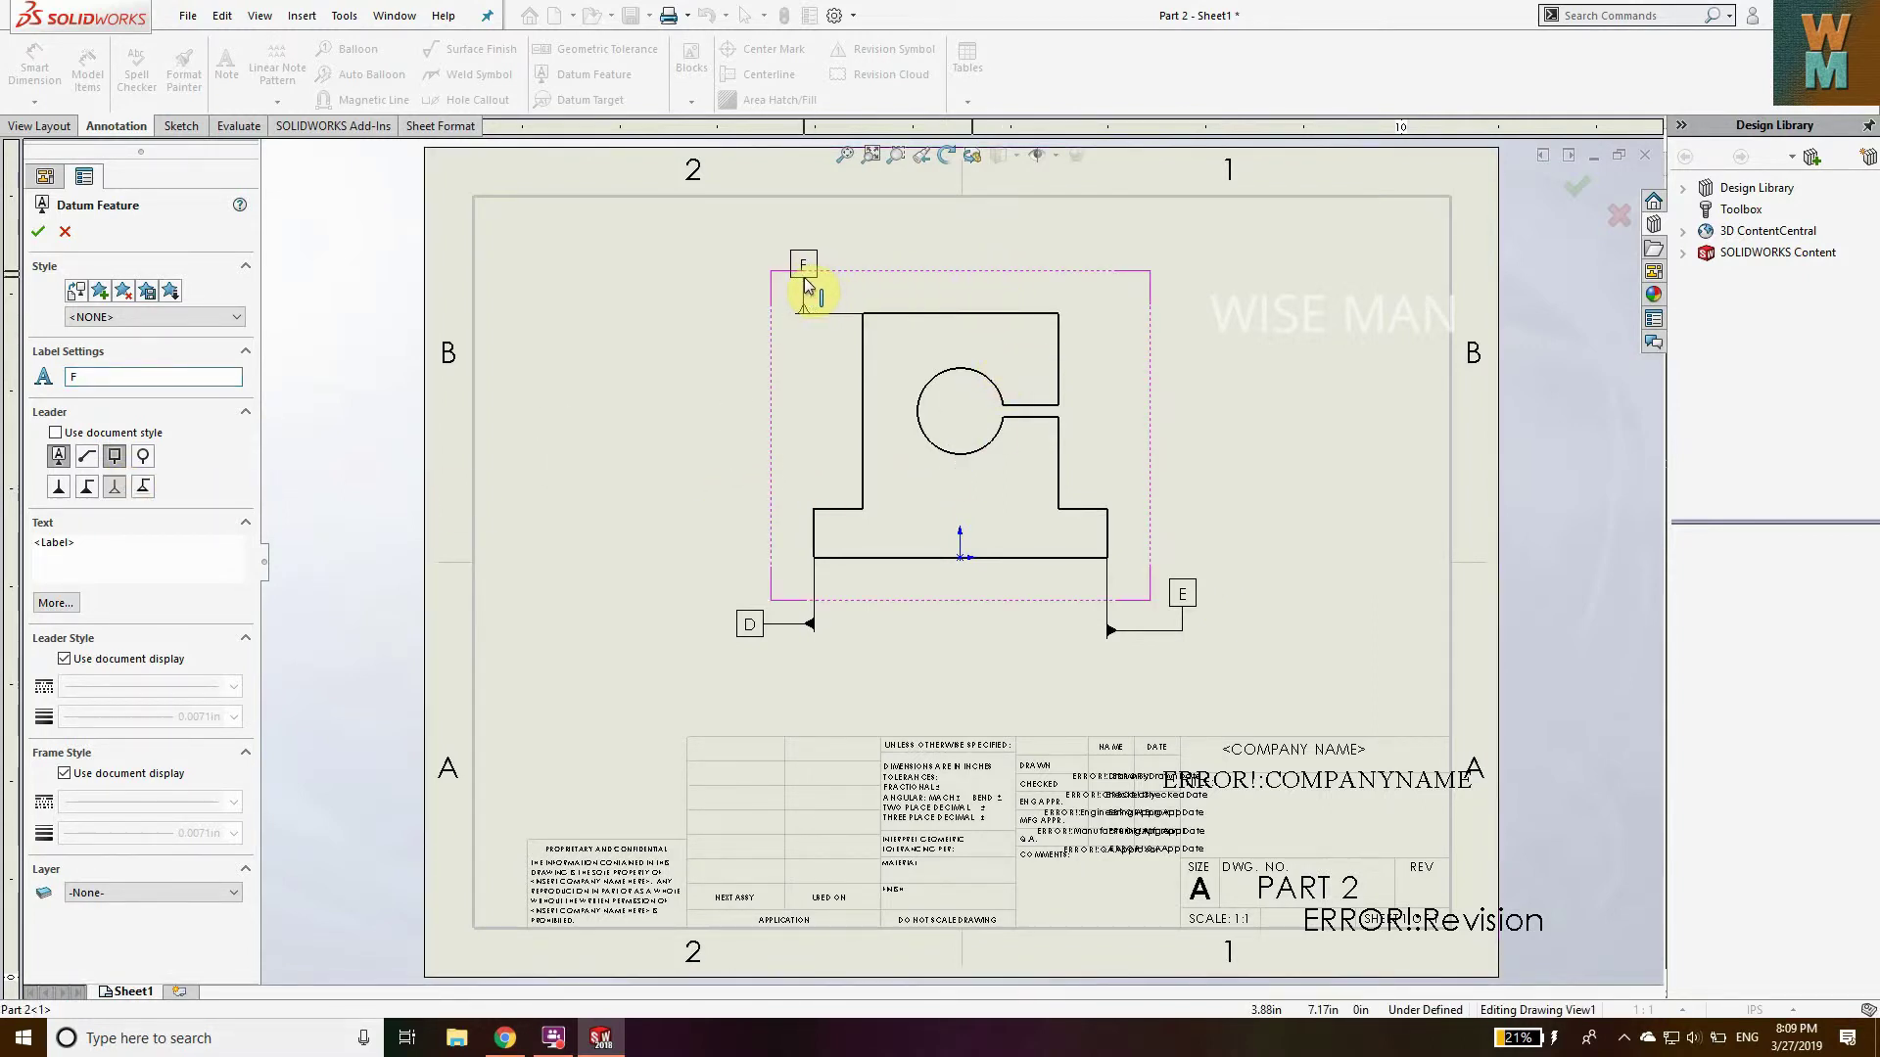
pyautogui.click(738, 296)
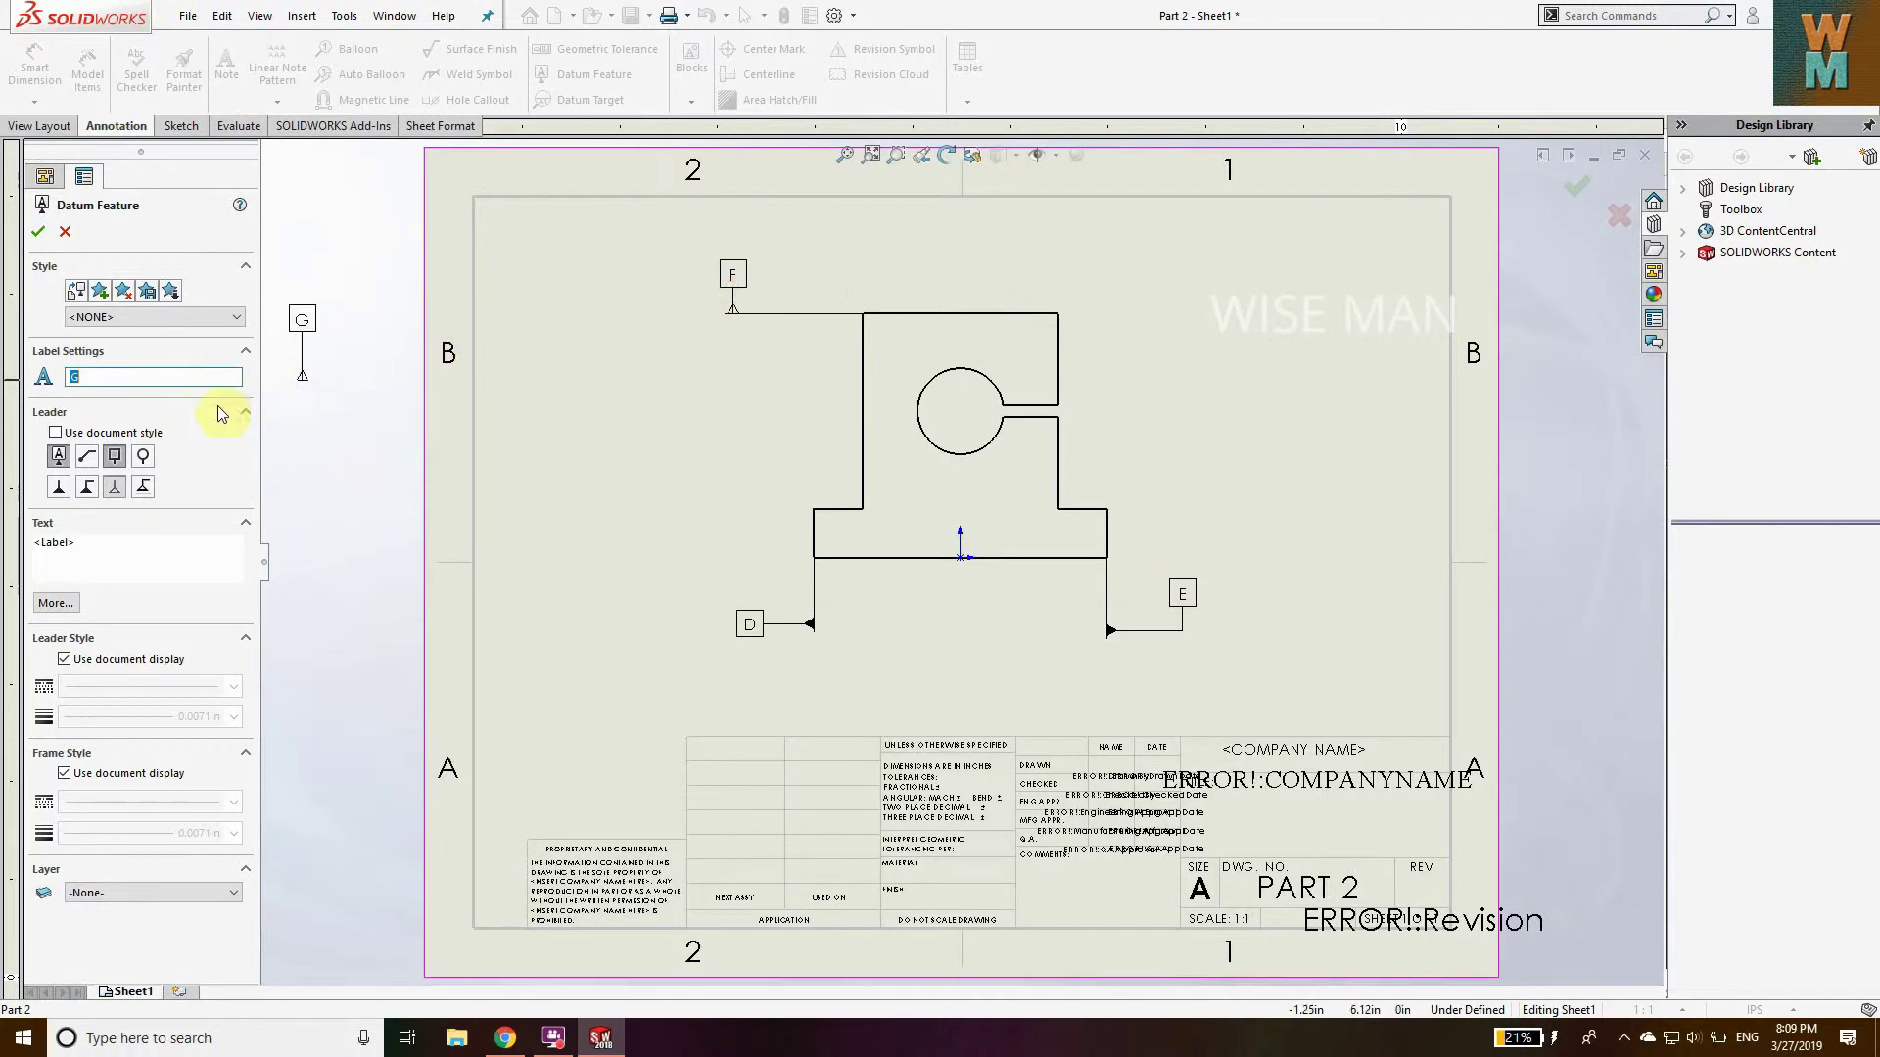
# - Add round-framed datum G on the left edge and datum H on a vertical leader above the slot
pyautogui.click(143, 458)
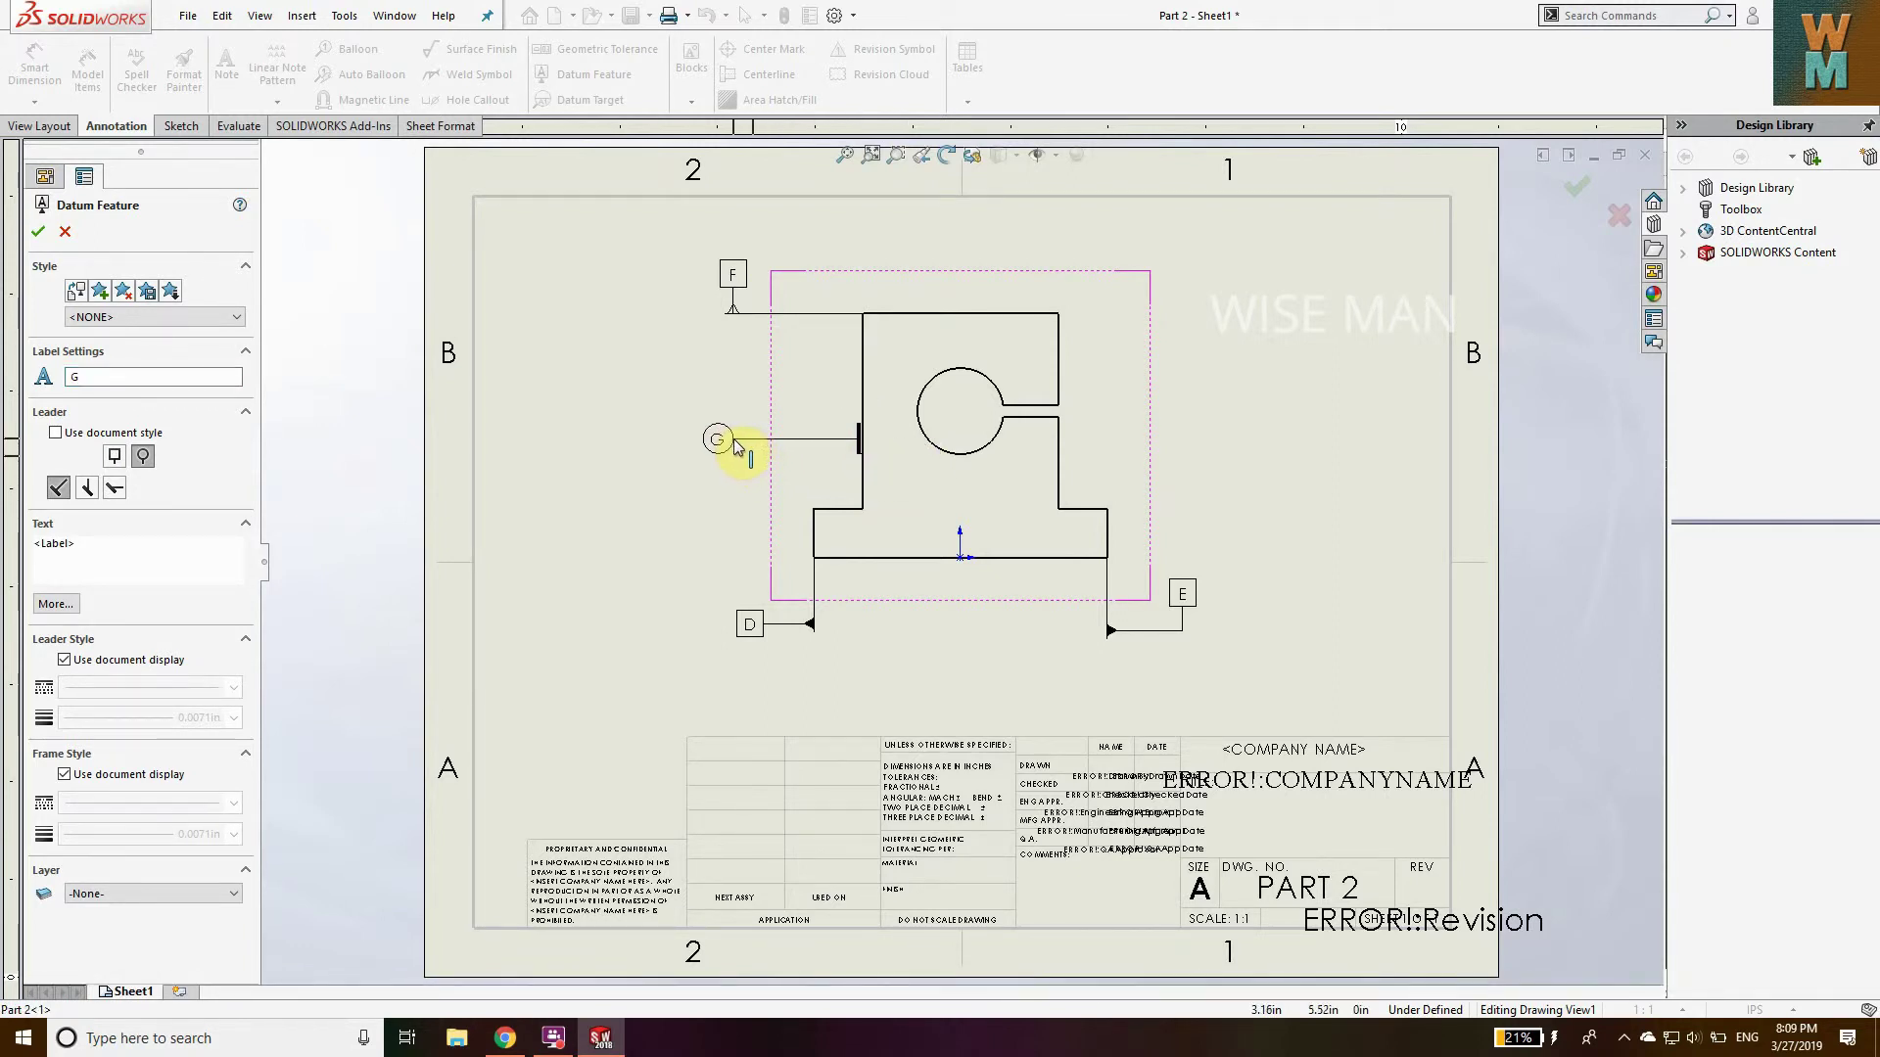
pyautogui.click(733, 442)
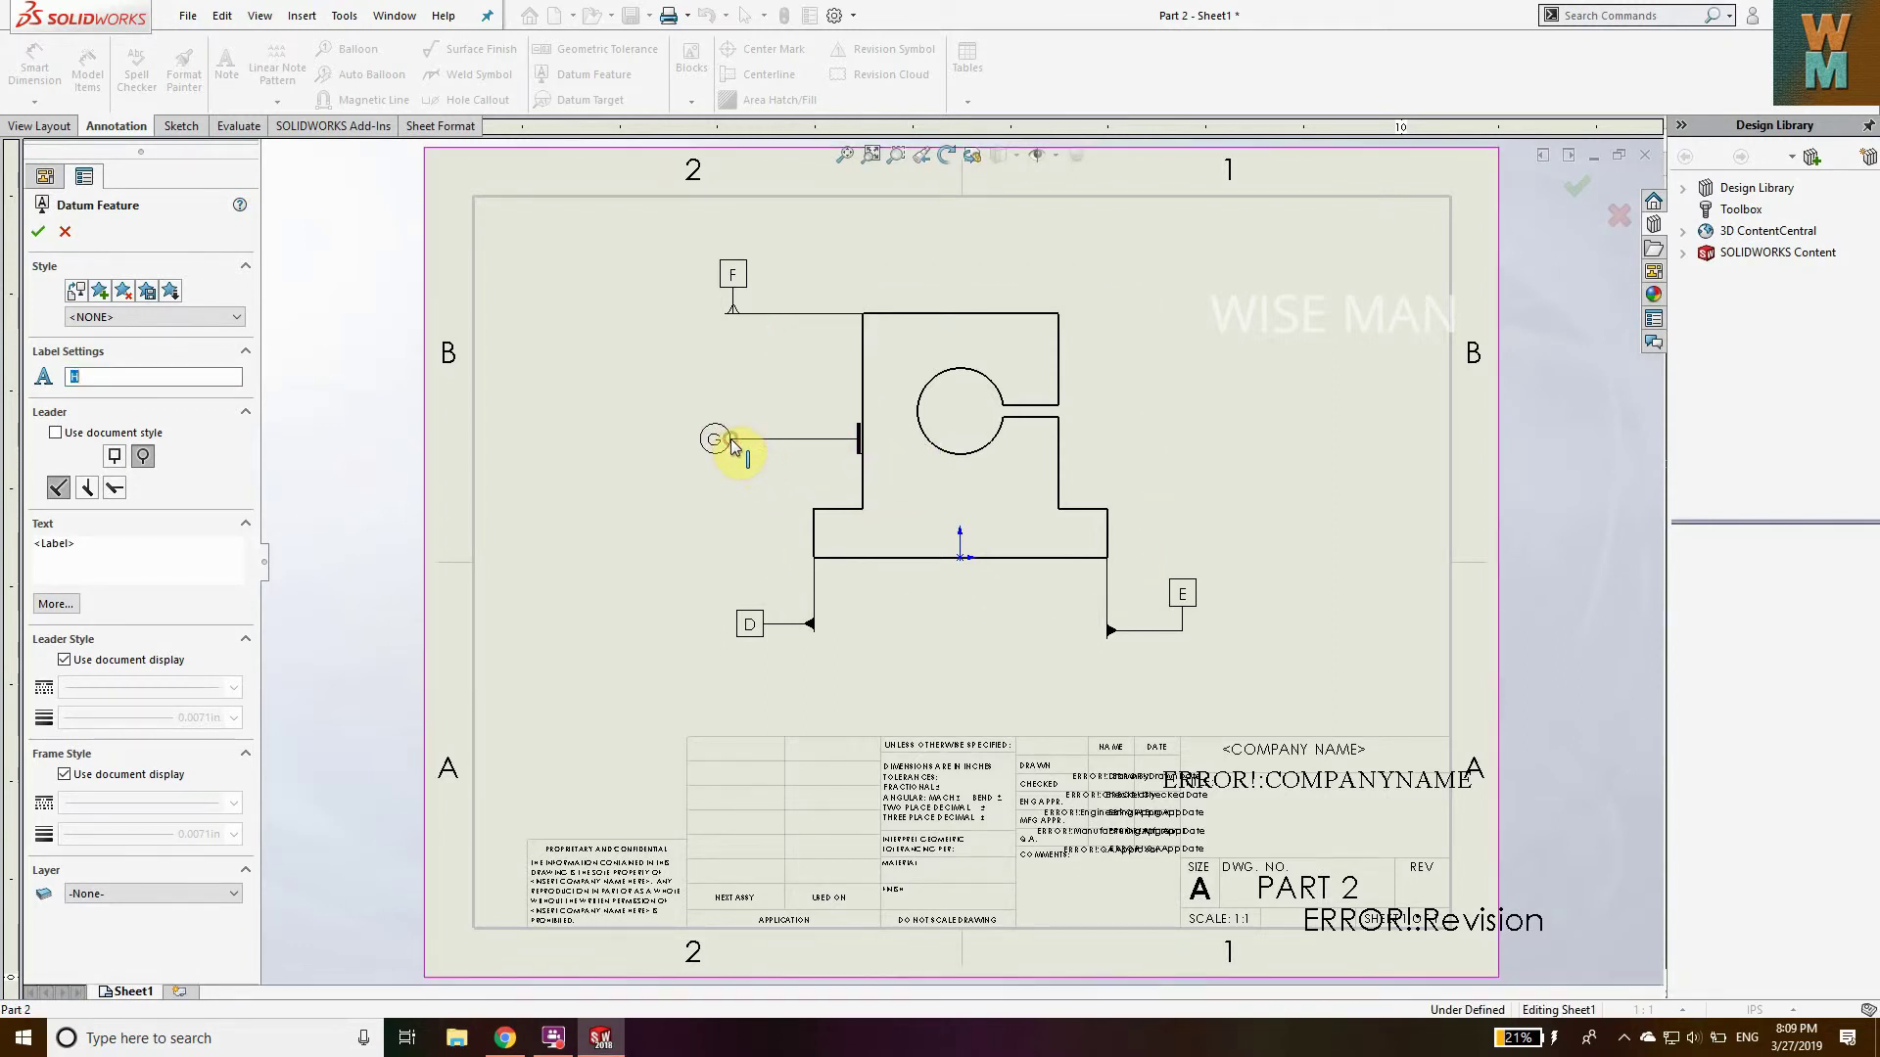
pyautogui.click(97, 494)
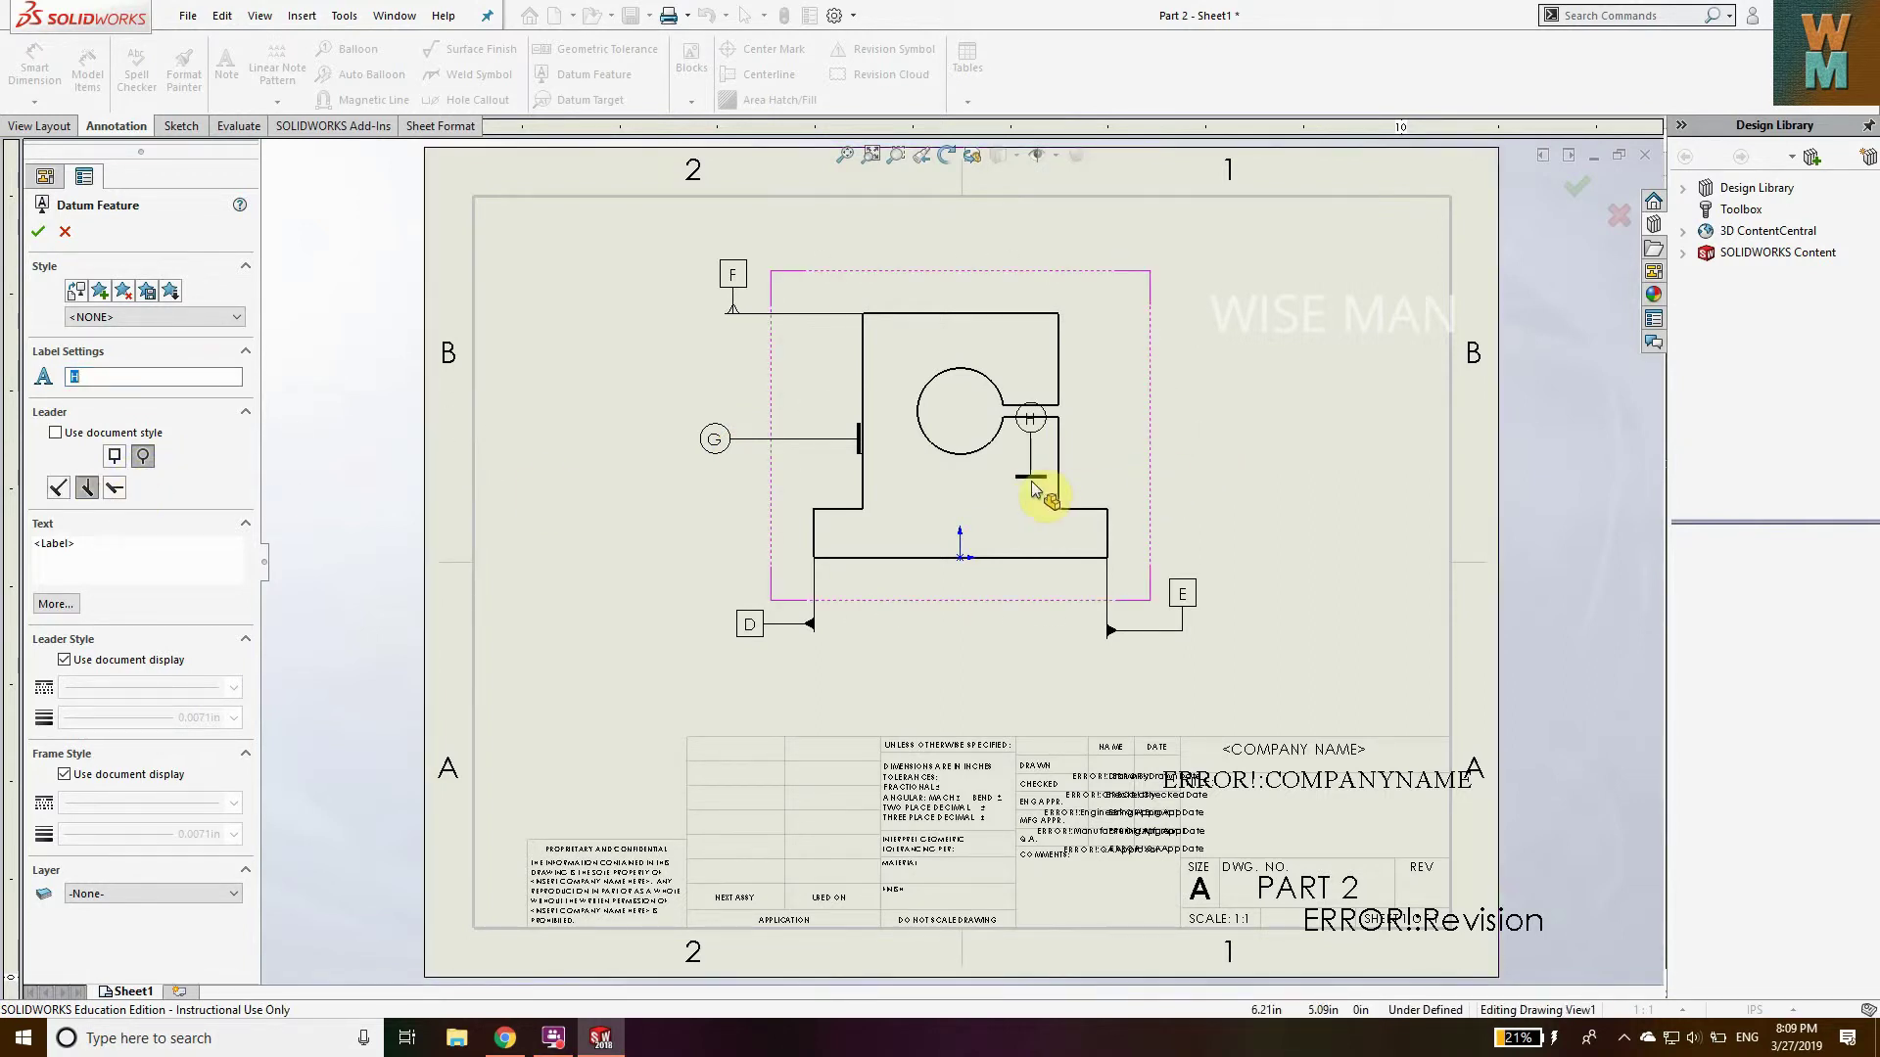
pyautogui.click(1030, 420)
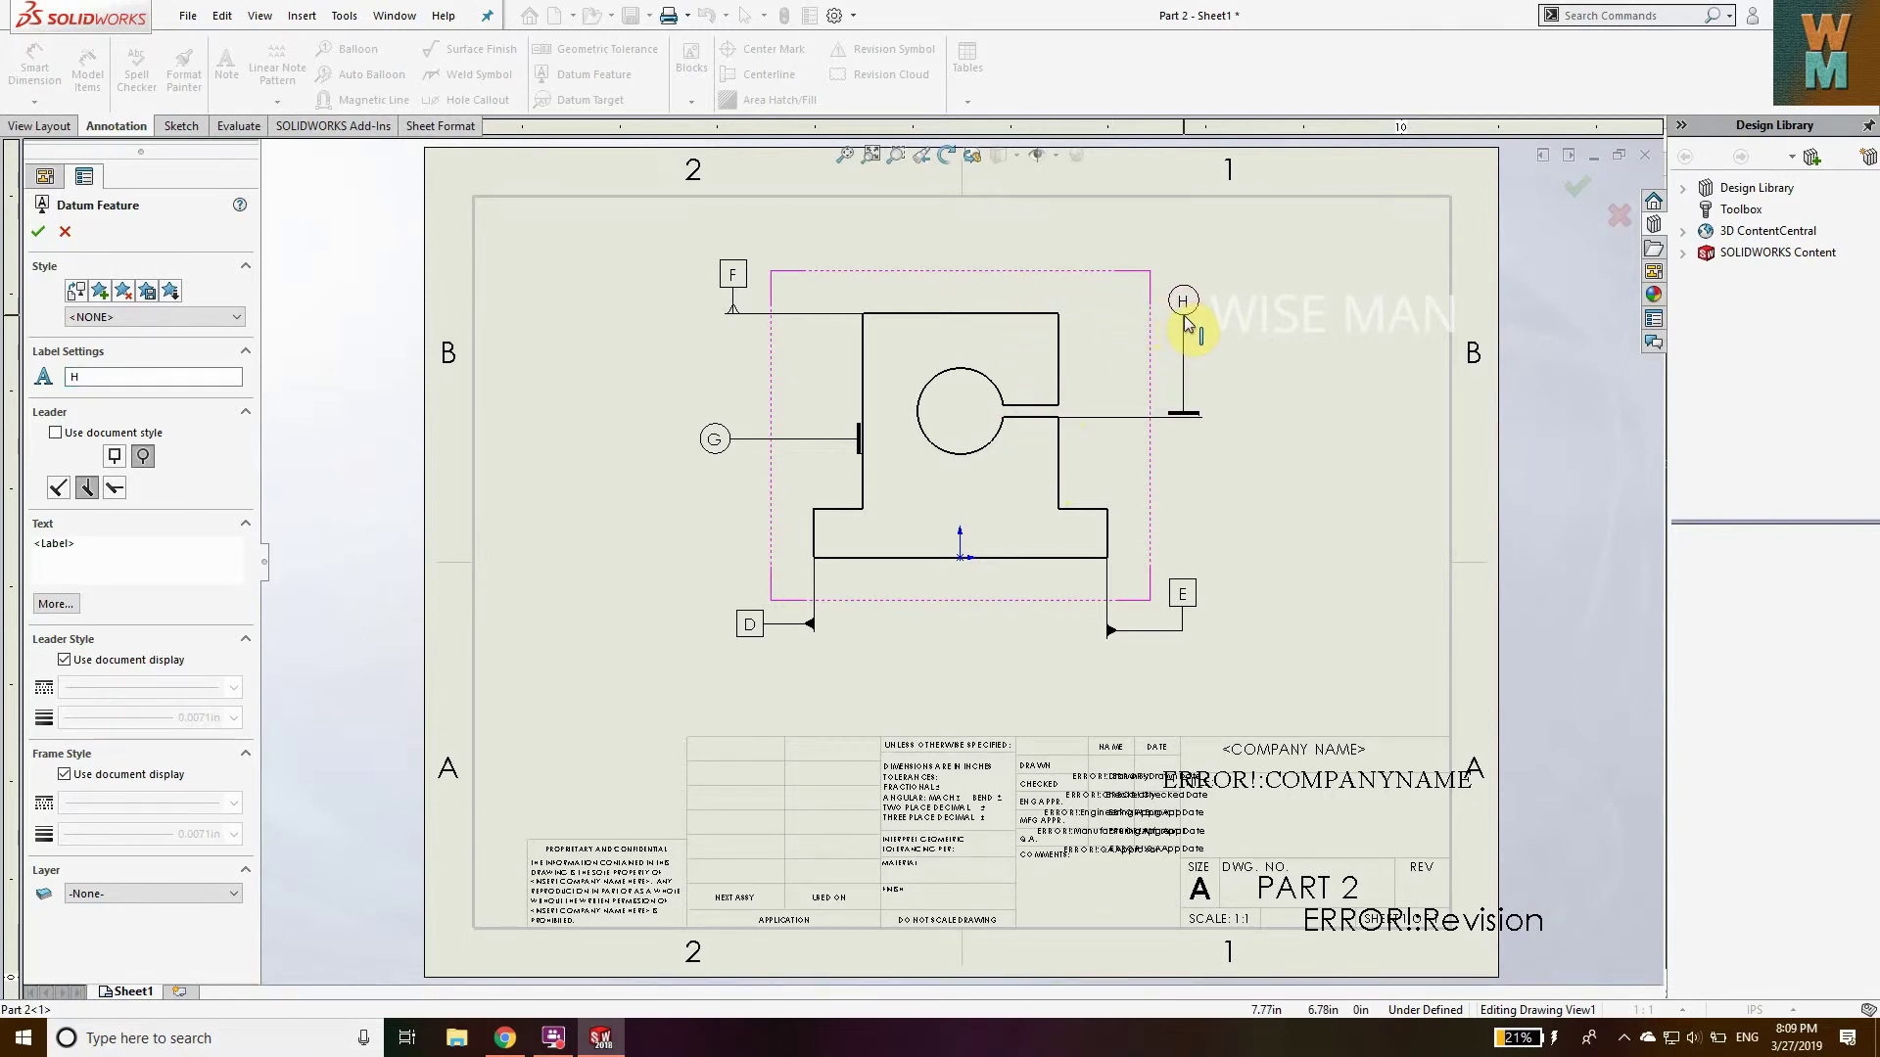
pyautogui.click(1187, 322)
# - Place square-framed datum I with a new leader end style on the bottom edge extension
pyautogui.click(114, 456)
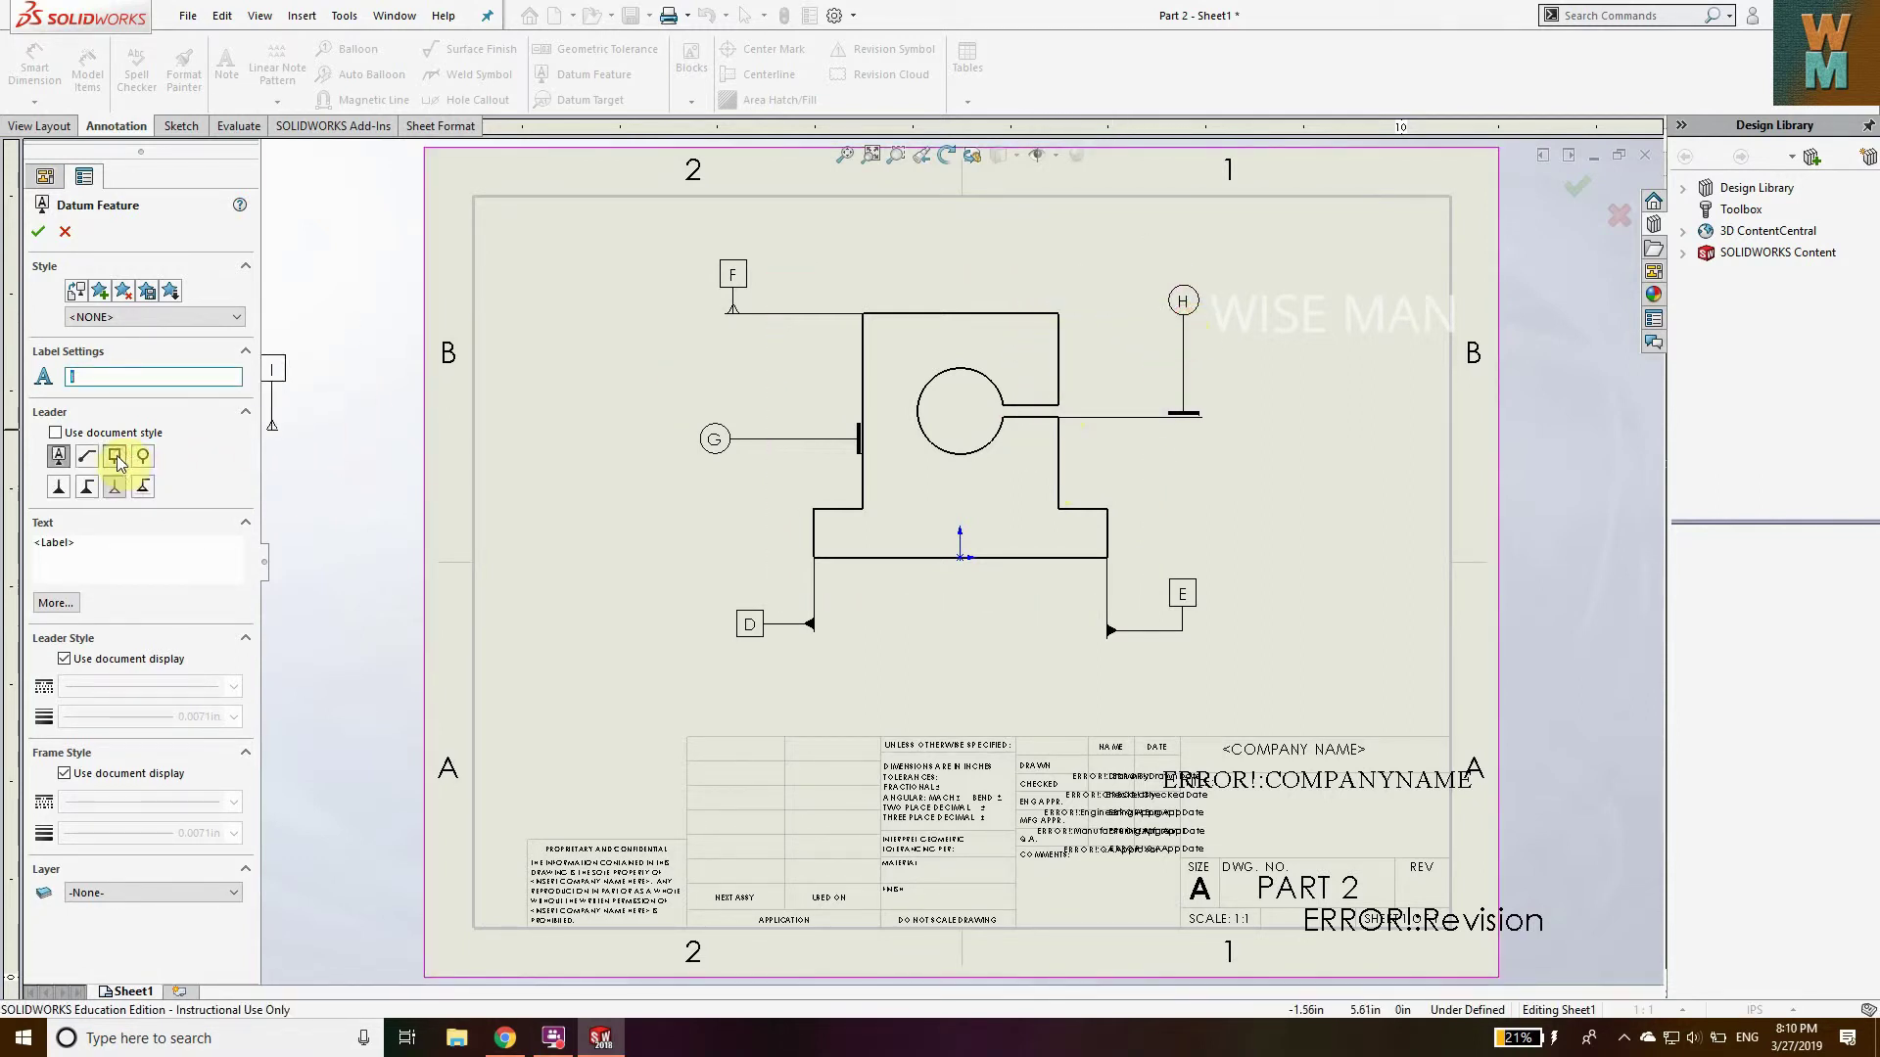
pyautogui.click(143, 487)
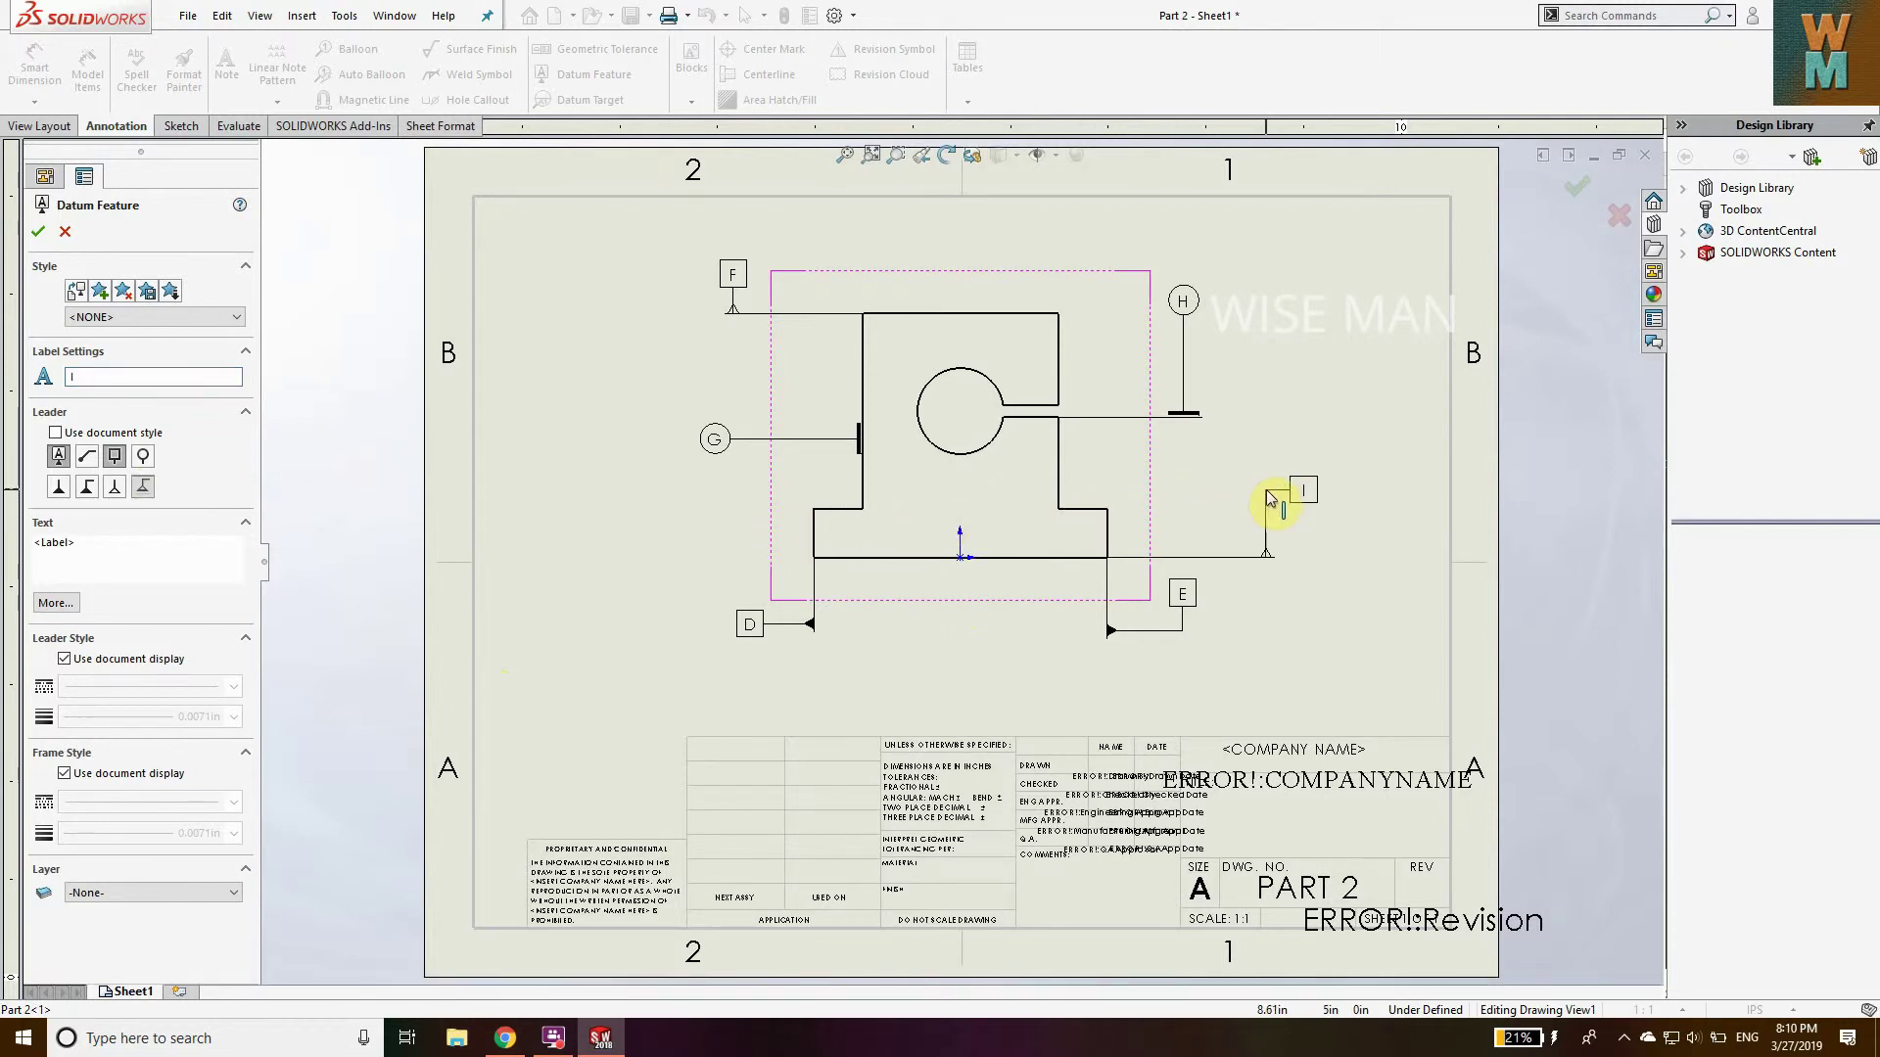
pyautogui.click(1279, 494)
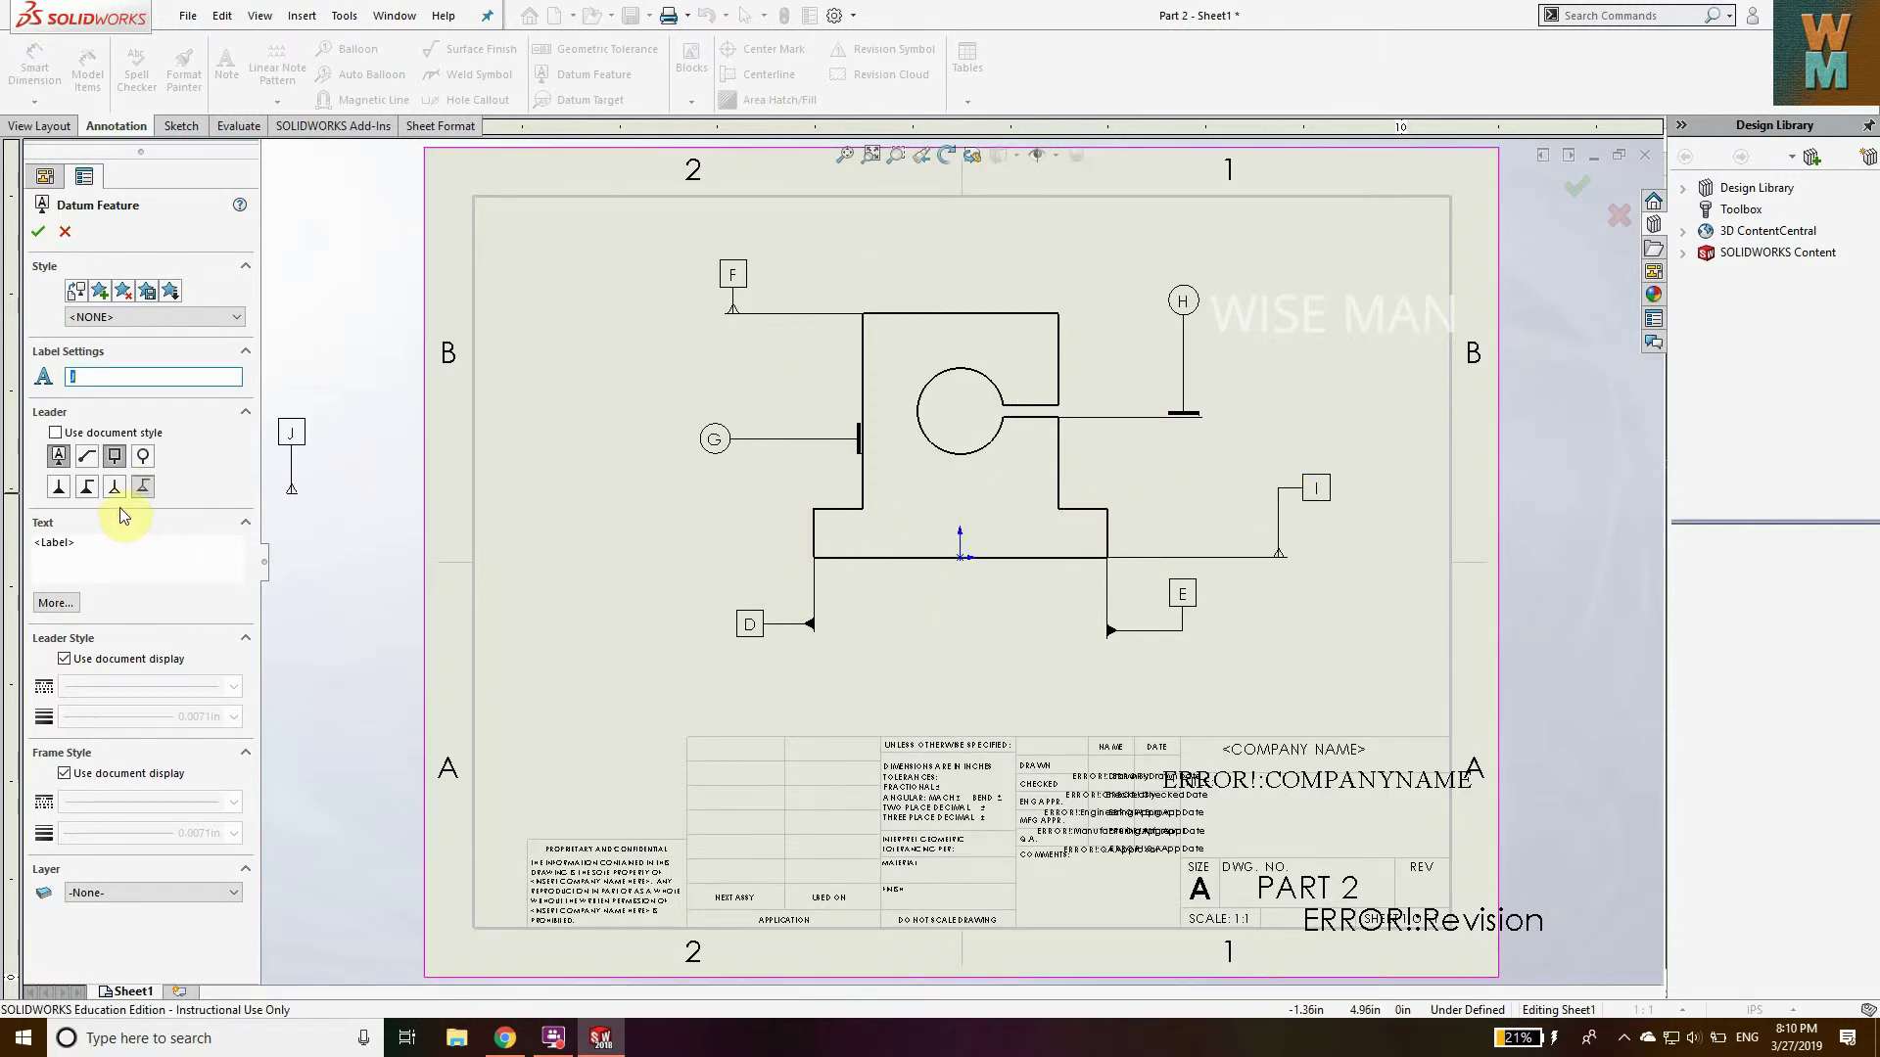
# - Add filled-triangle datum J angled from the circle, and datum K on the right edge
pyautogui.click(66, 487)
pyautogui.click(58, 490)
pyautogui.click(987, 374)
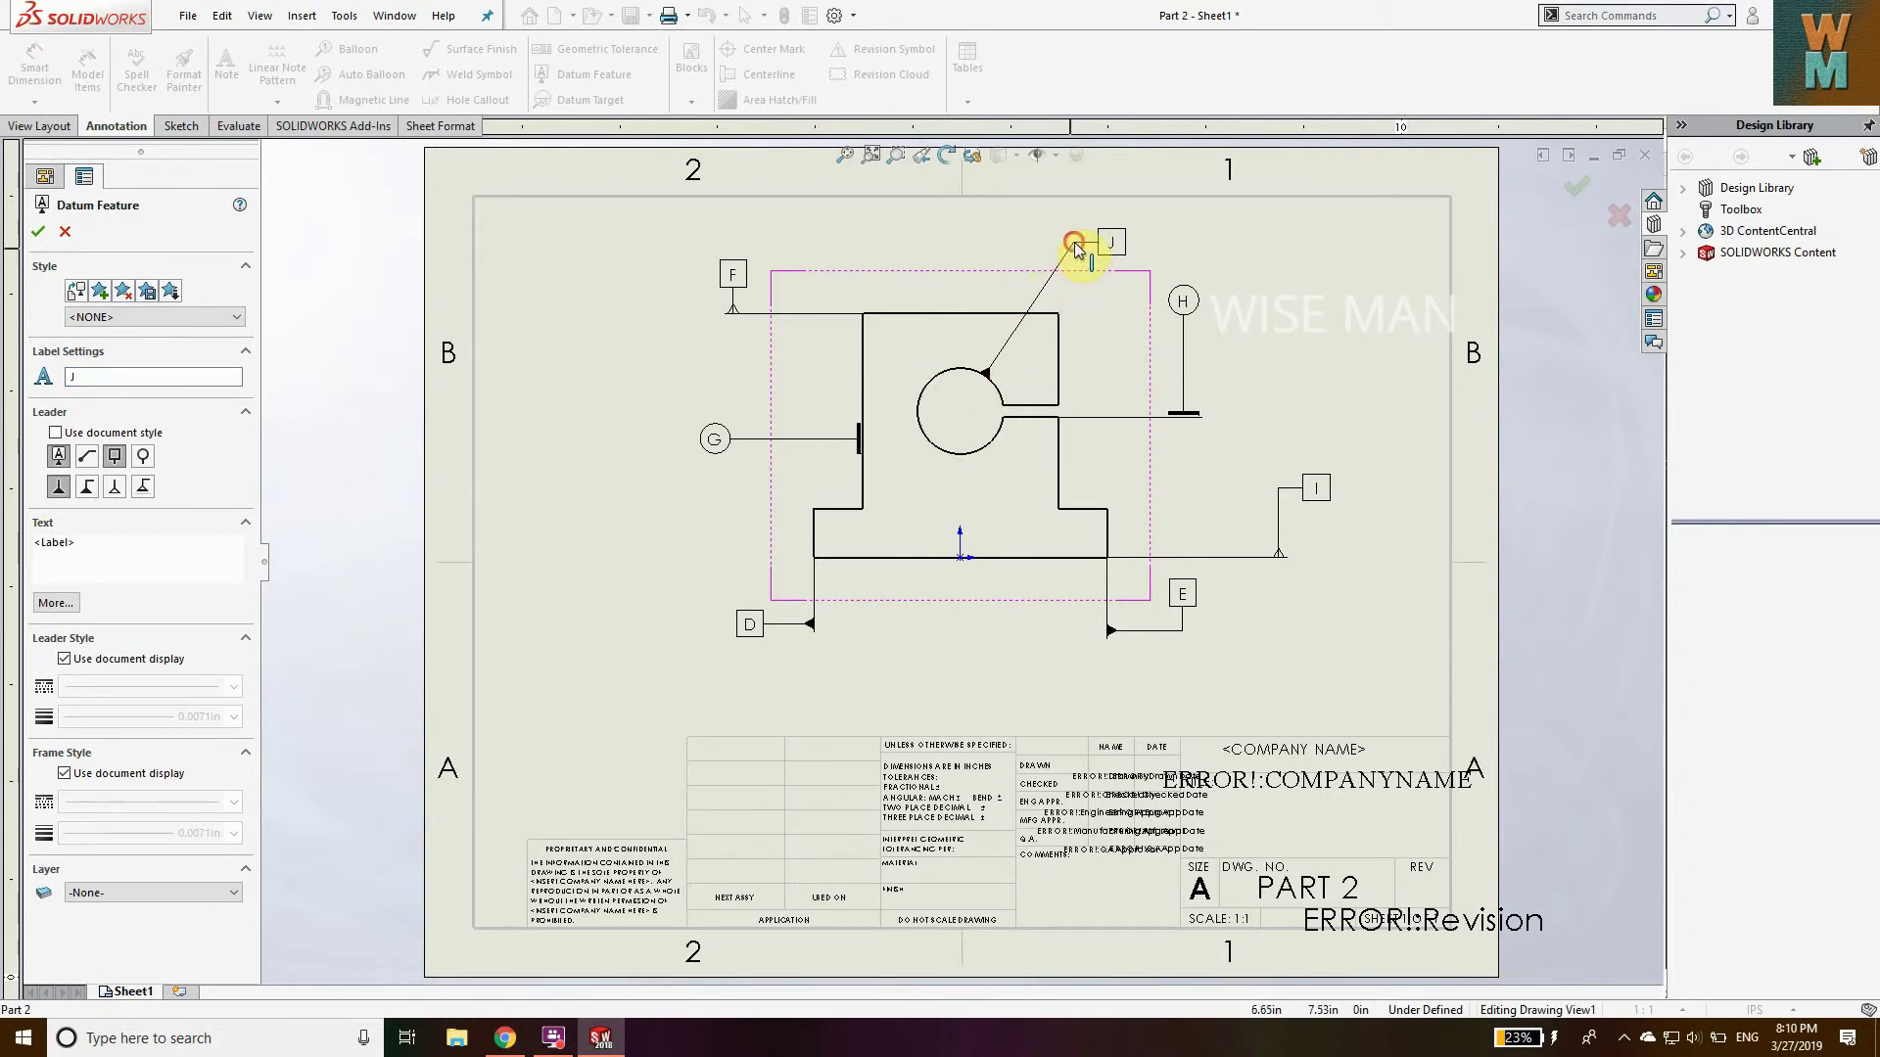
pyautogui.click(1076, 249)
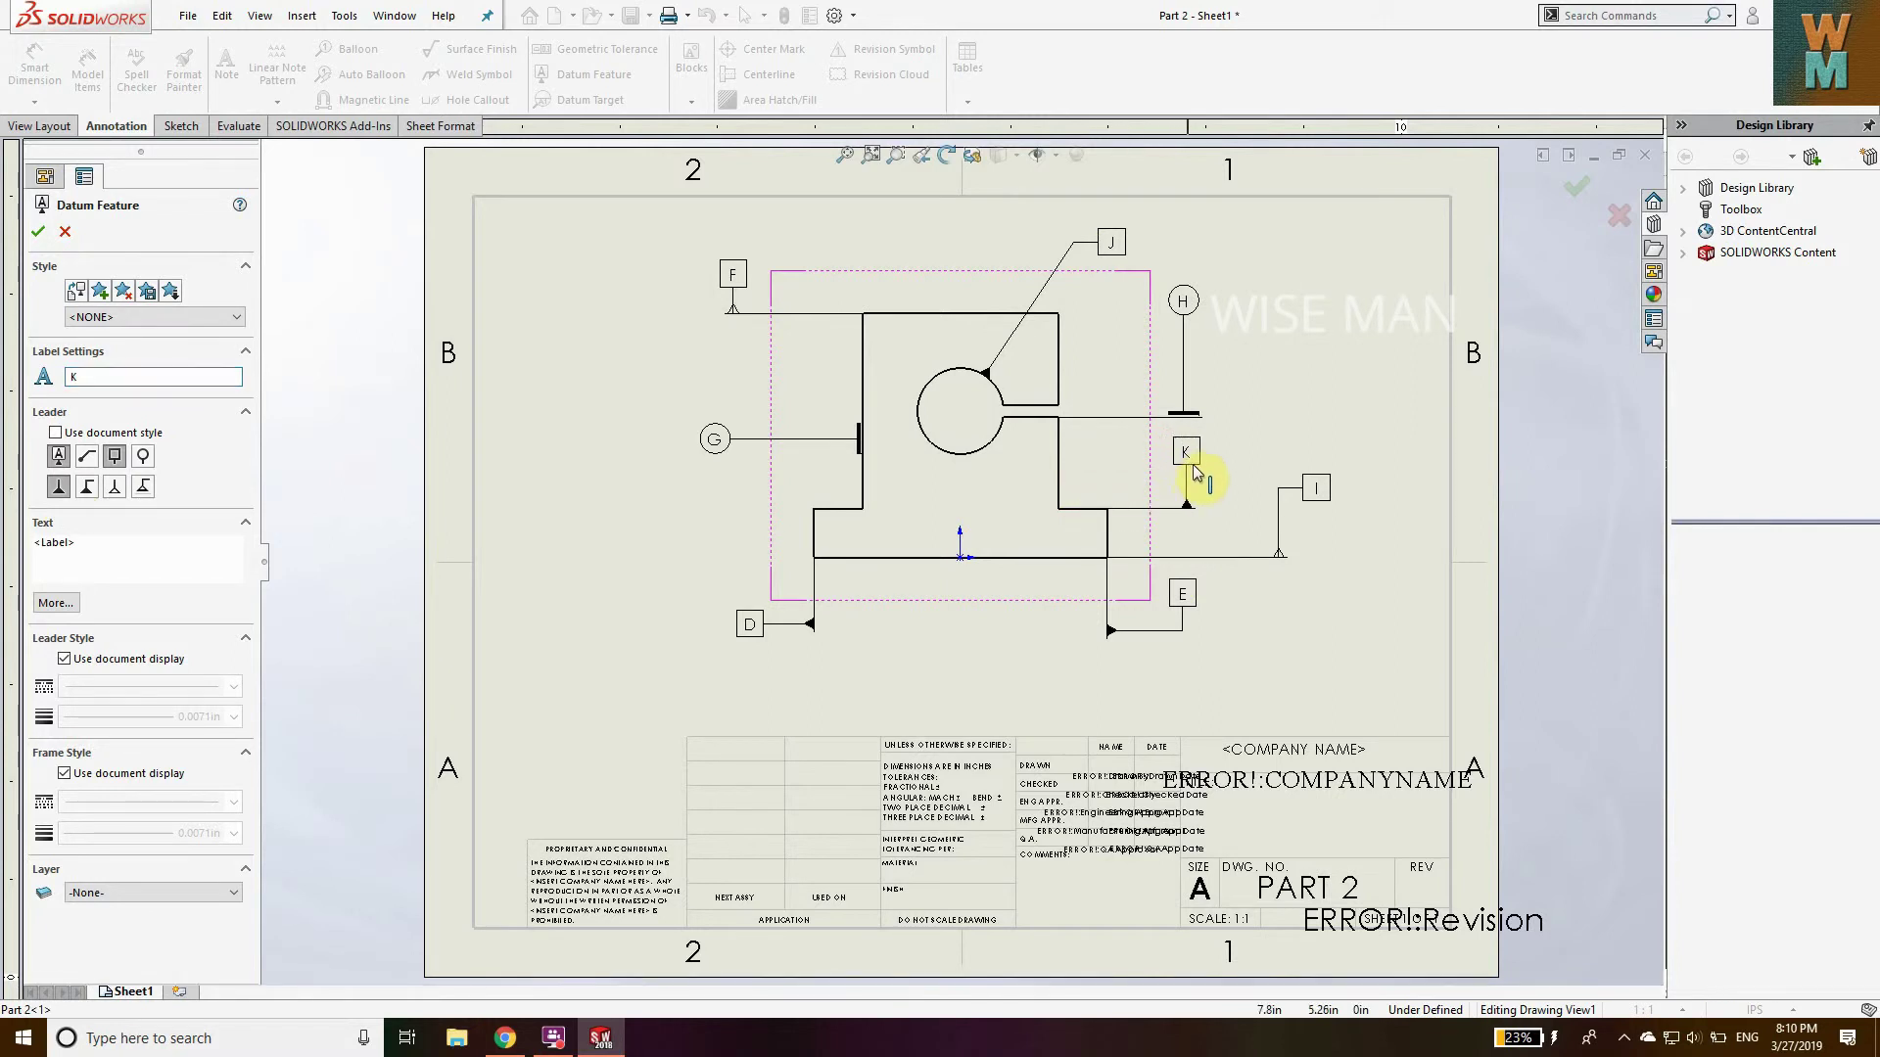
pyautogui.click(1203, 477)
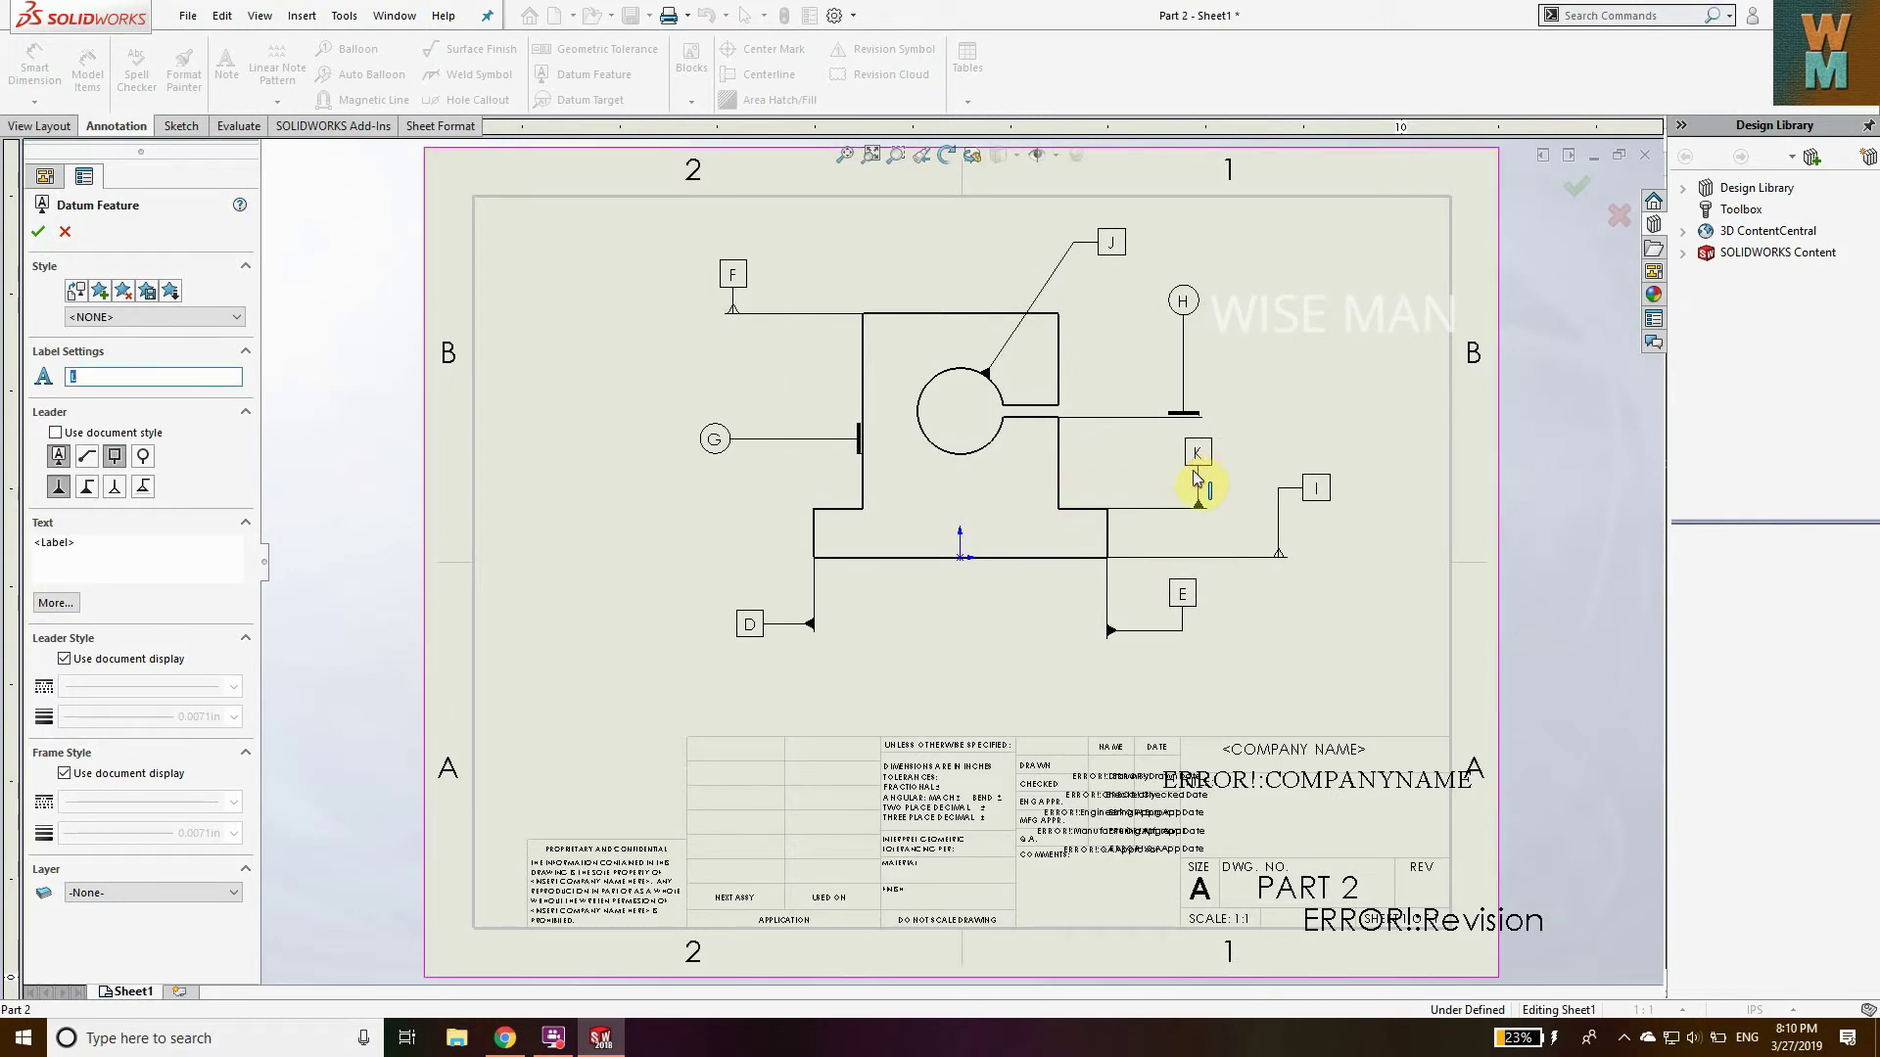
pyautogui.click(39, 235)
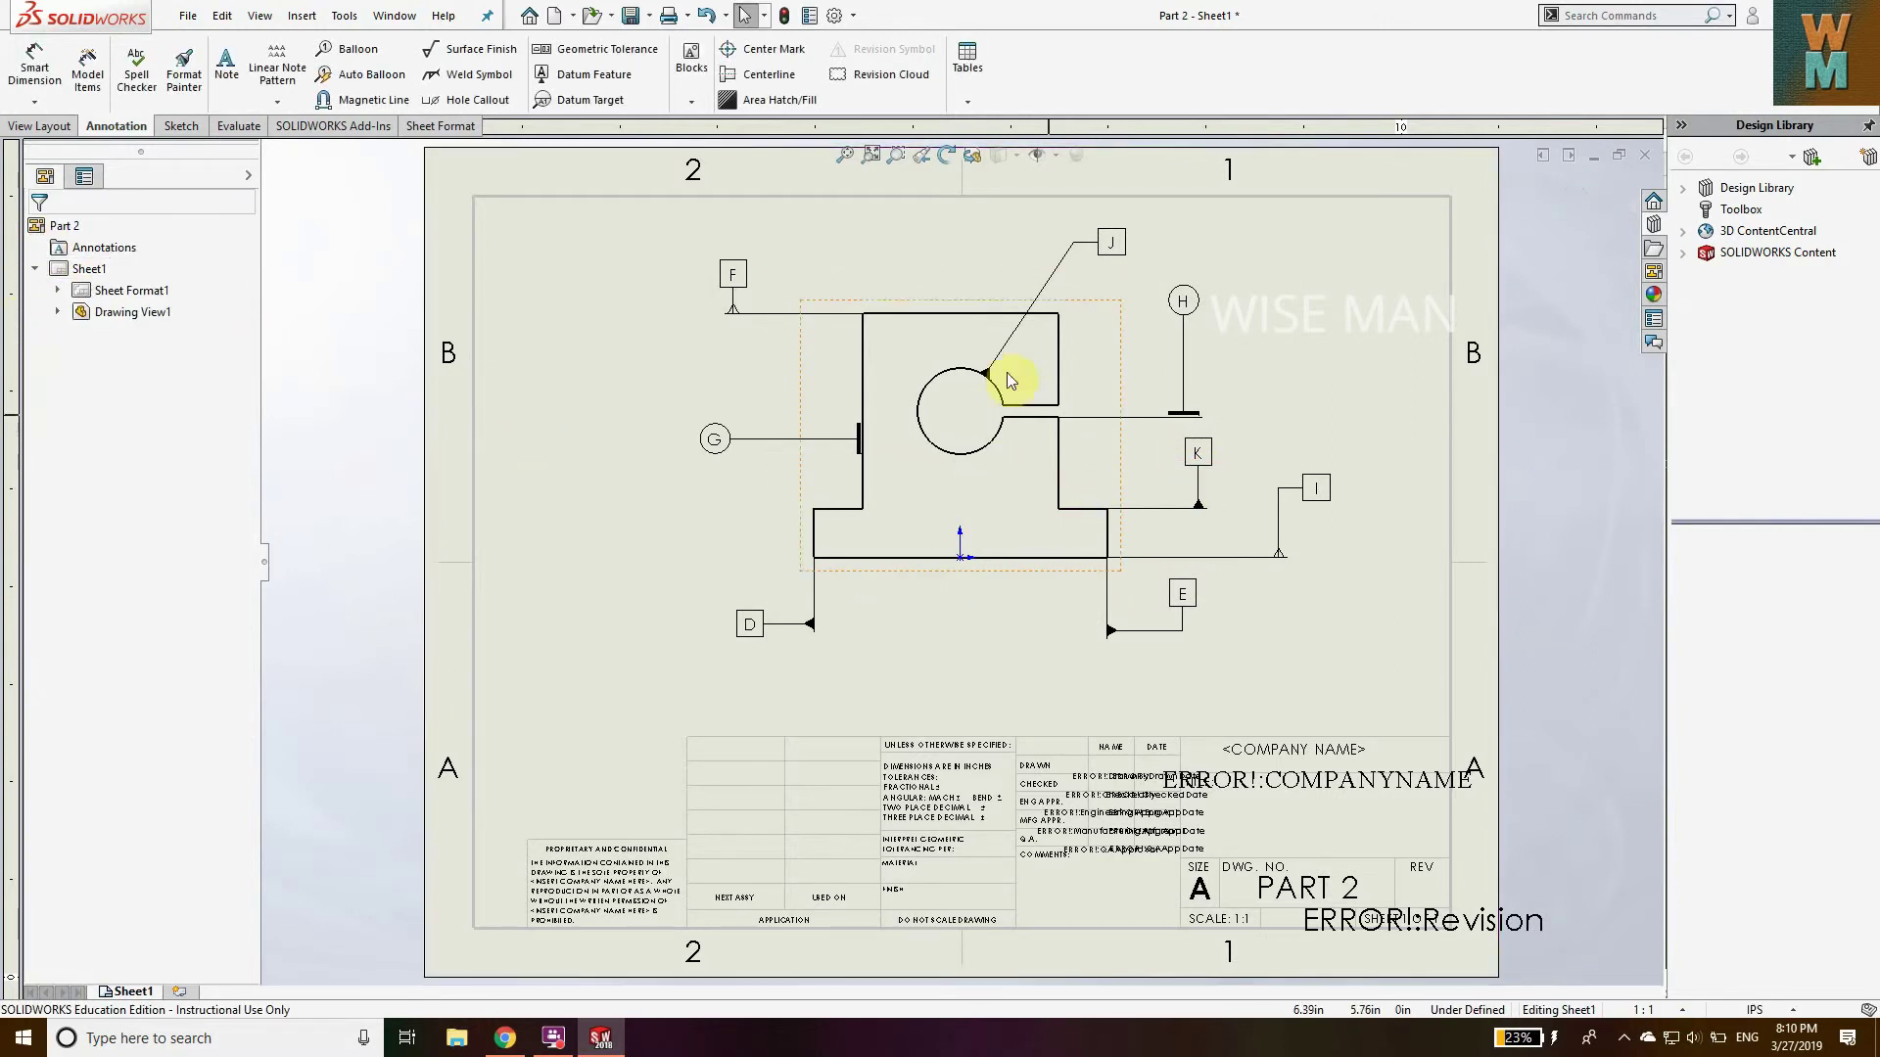